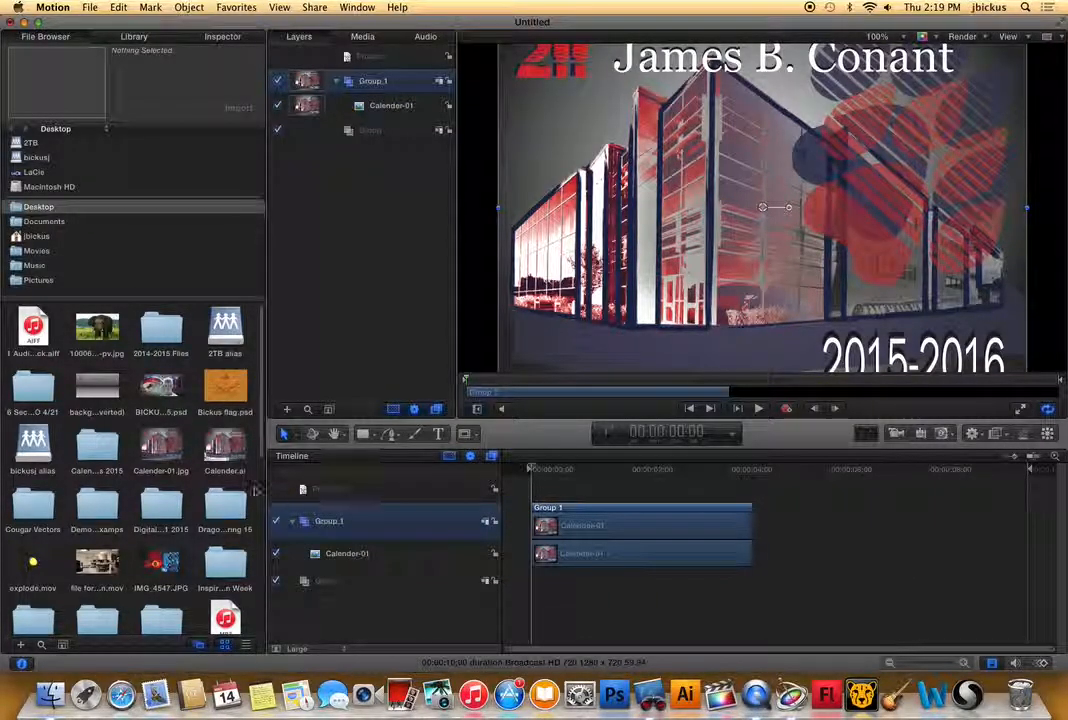
Add the CALENDAR 2015 PSD picture to the timeline as its own group and vetpostergoodquality.jpg in Group 1 after the Calender-01 clip.
{"action": "left_click_drag", "start_coordinate": [162, 404], "coordinate": [540, 592]}
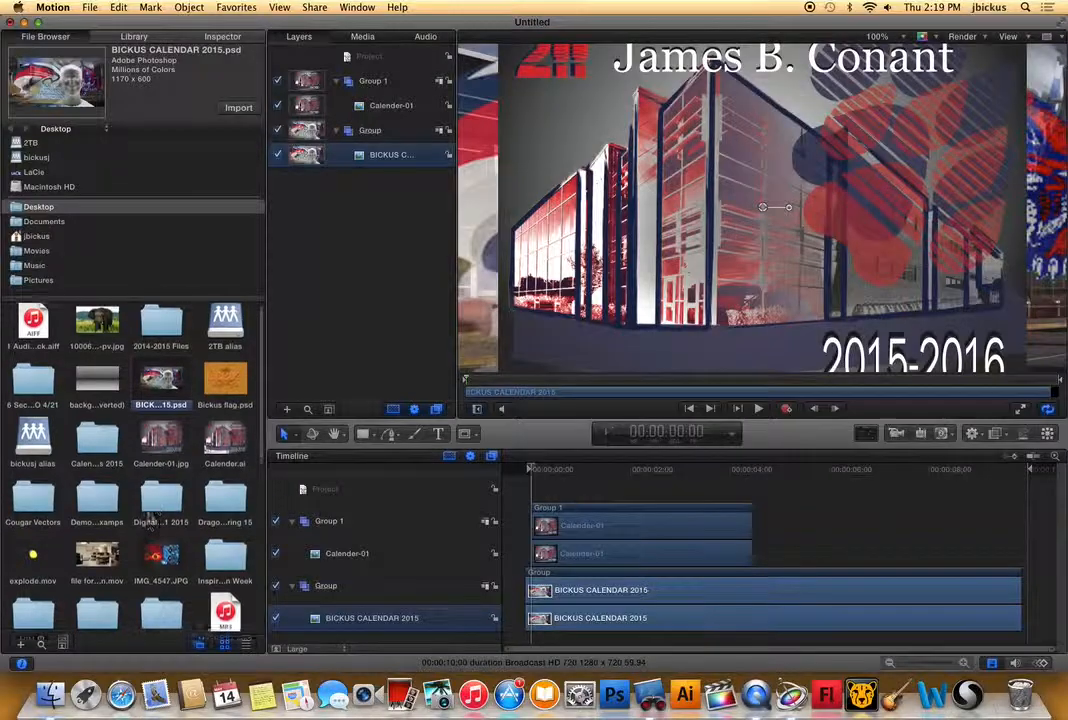
{"action": "scroll", "coordinate": [155, 545], "scroll_direction": "down", "scroll_amount": 10}
{"action": "left_click_drag", "start_coordinate": [155, 545], "coordinate": [766, 535]}
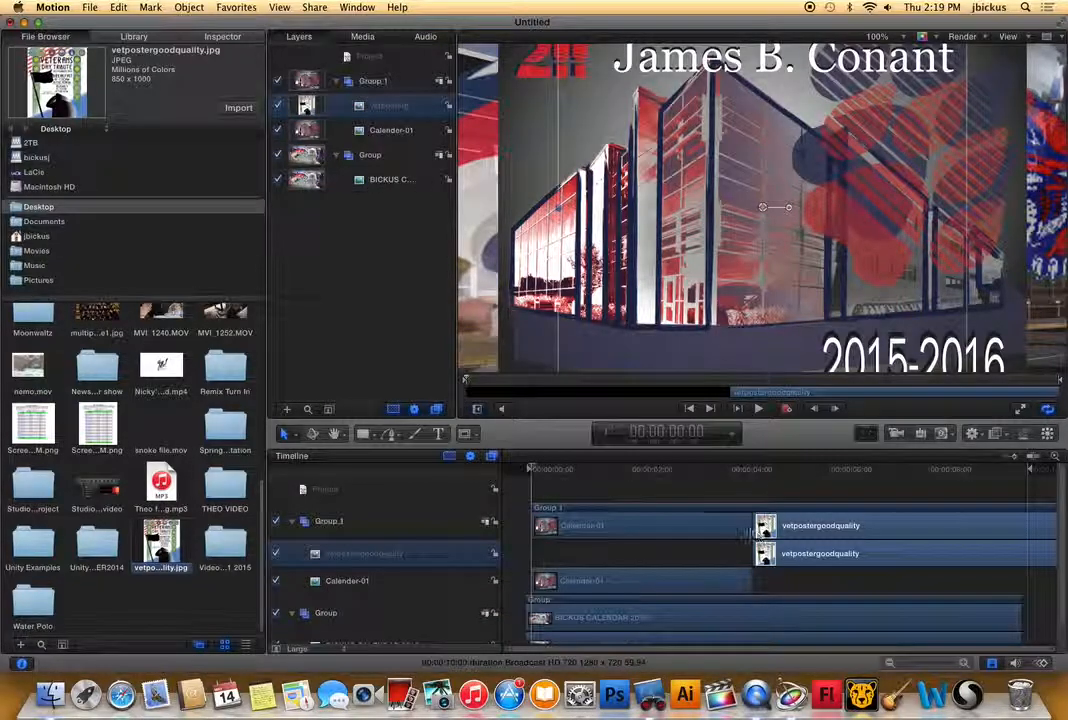
{"action": "left_click", "coordinate": [756, 517]}
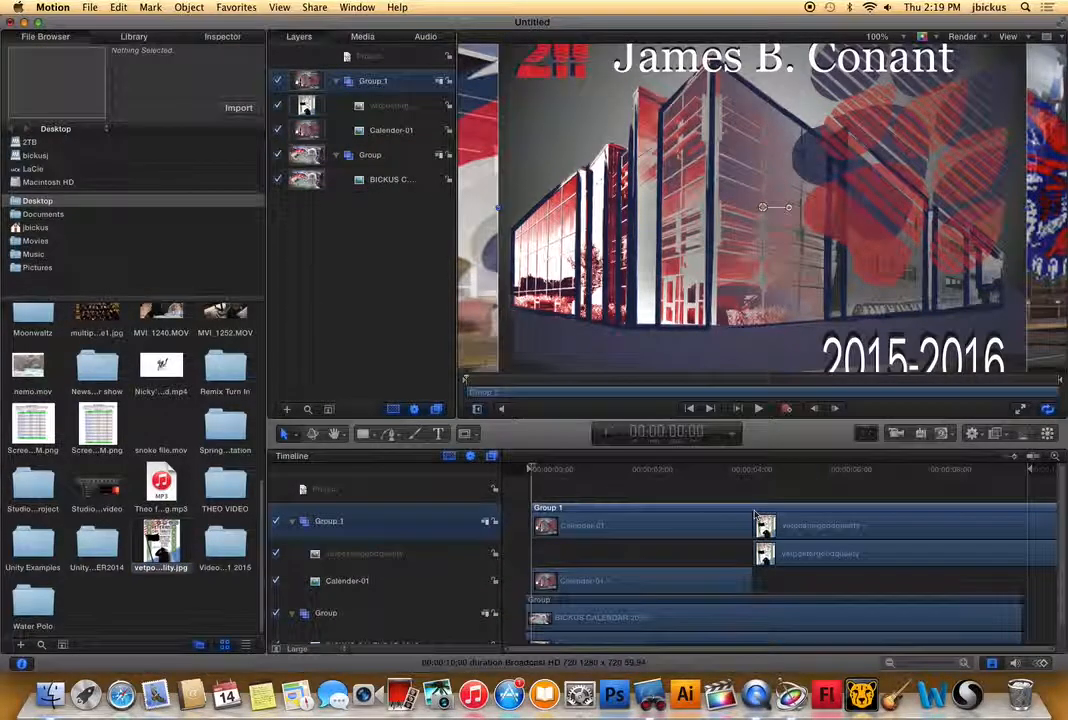
Shorten the vetpostergoodquality clip and place it directly after the Calender-01 clip in Group 1.
{"action": "left_click_drag", "start_coordinate": [756, 523], "coordinate": [651, 526]}
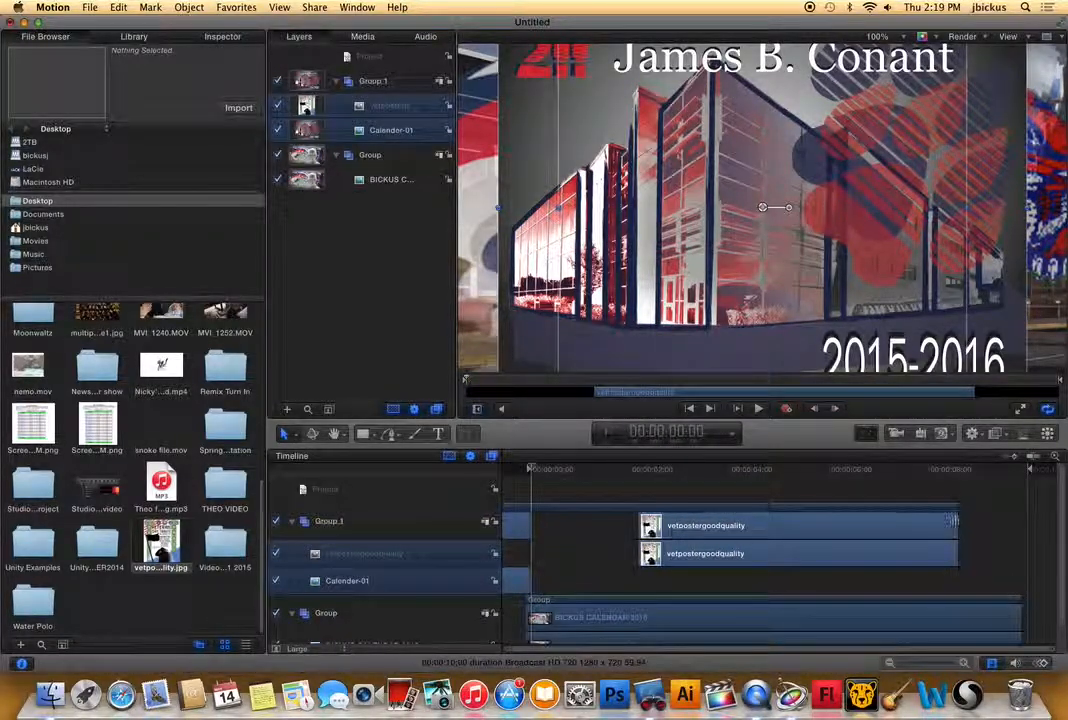
{"action": "left_click_drag", "start_coordinate": [955, 521], "coordinate": [615, 528]}
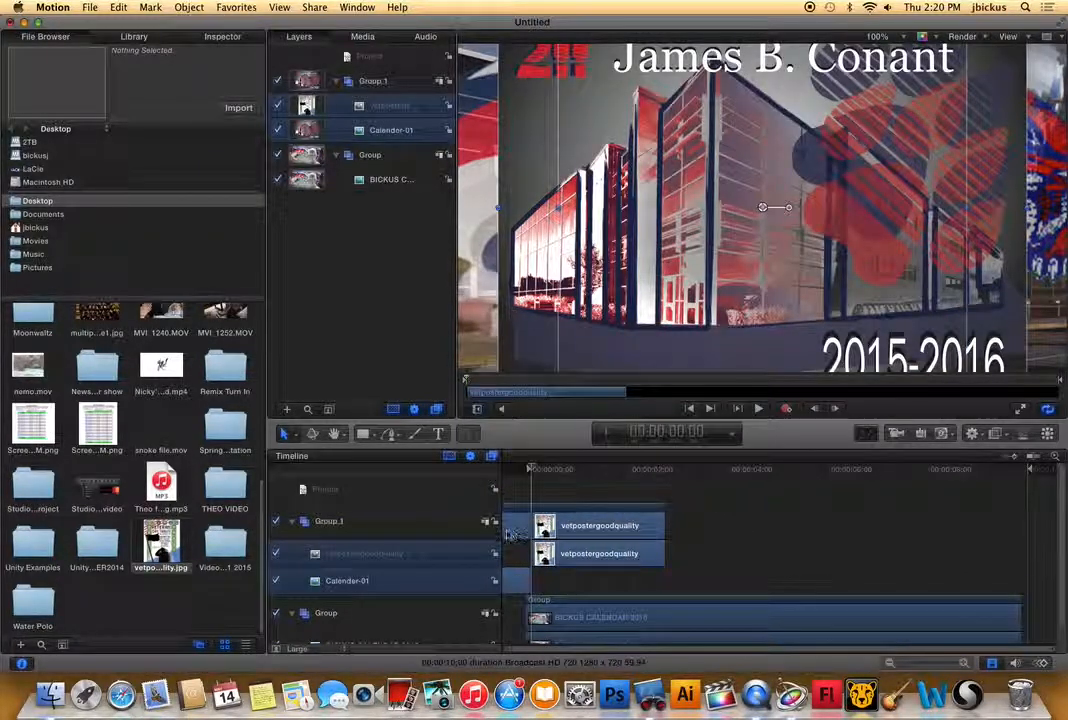
{"action": "left_click_drag", "start_coordinate": [520, 528], "coordinate": [743, 527]}
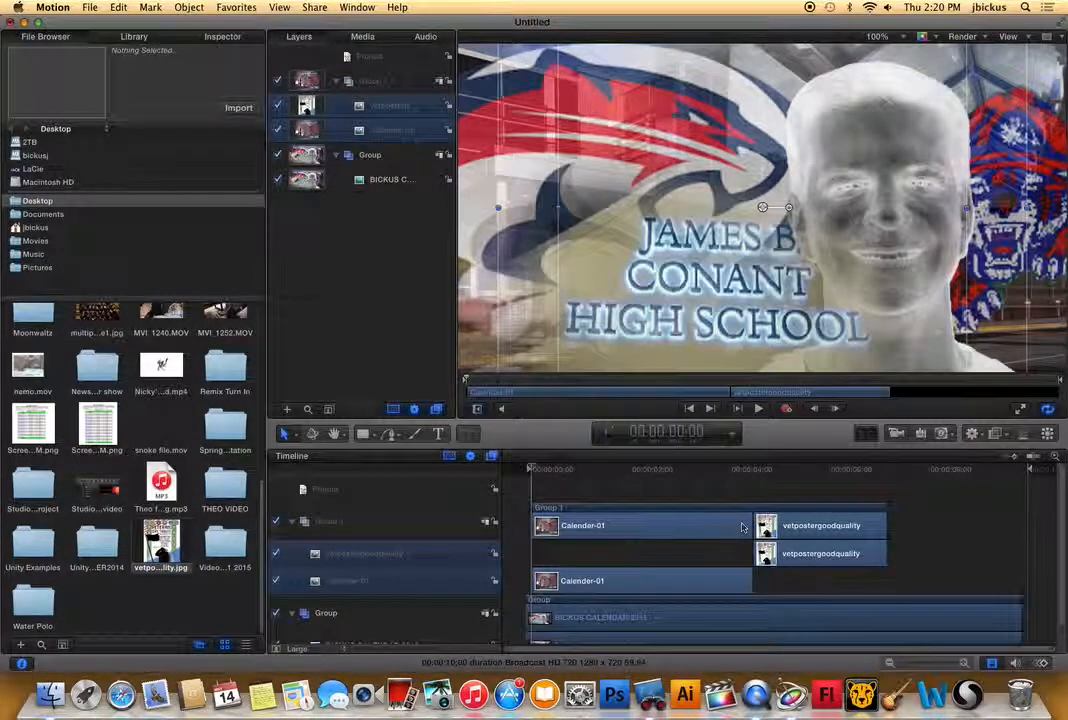
Set the canvas zoom to 50% and move the CALENDAR 2015 picture toward the frame's upper-left corner at about 00:00:02;13.
{"action": "left_click", "coordinate": [641, 471]}
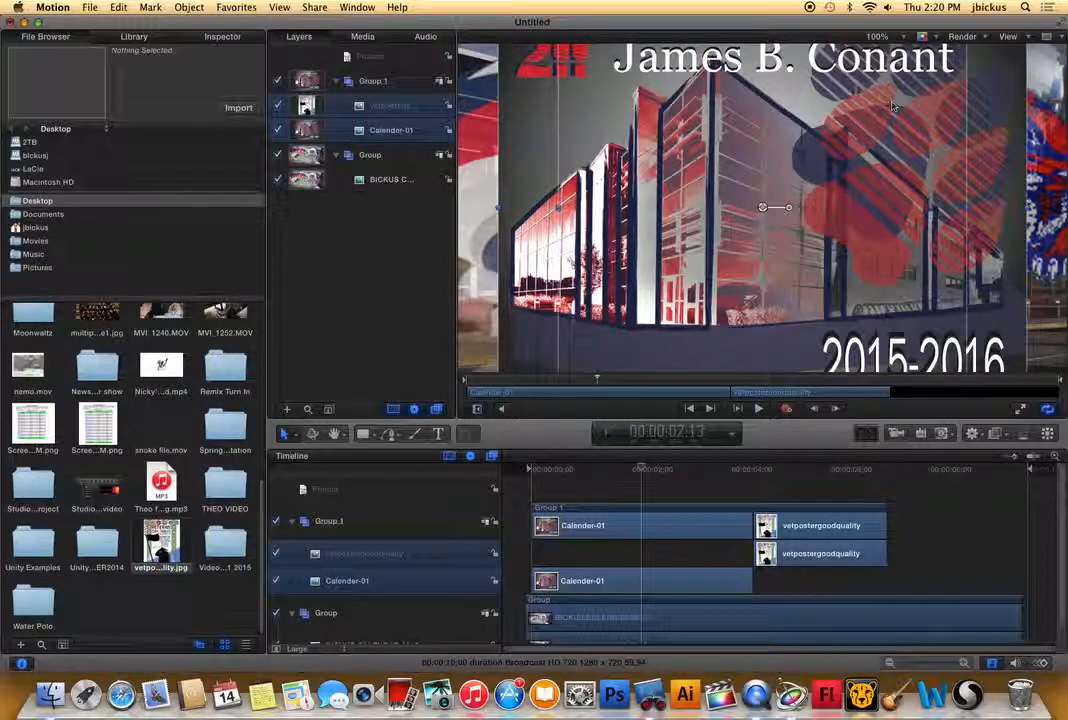
{"action": "left_click", "coordinate": [905, 37]}
{"action": "left_click", "coordinate": [880, 91]}
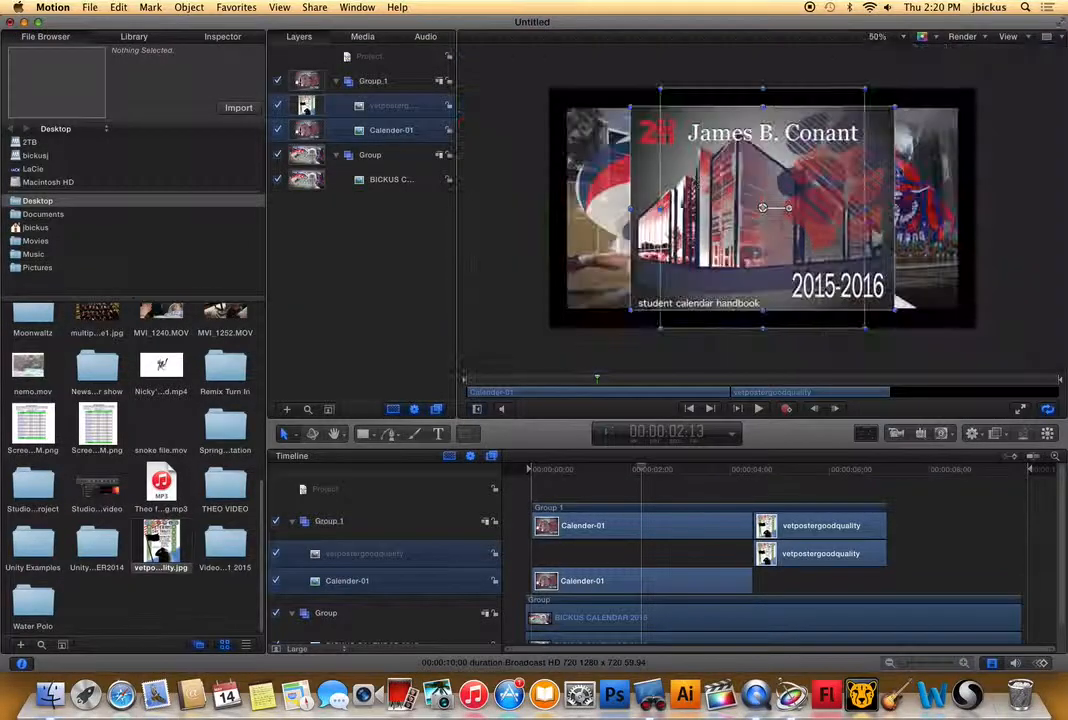
{"action": "left_click", "coordinate": [612, 167]}
{"action": "mouse_move", "coordinate": [569, 109]}
{"action": "left_mouse_down"}
{"action": "mouse_move", "coordinate": [555, 102]}
{"action": "mouse_move", "coordinate": [570, 111]}
{"action": "left_mouse_up"}
{"action": "left_click_drag", "start_coordinate": [723, 207], "coordinate": [727, 176]}
{"action": "left_click_drag", "start_coordinate": [780, 224], "coordinate": [758, 218]}
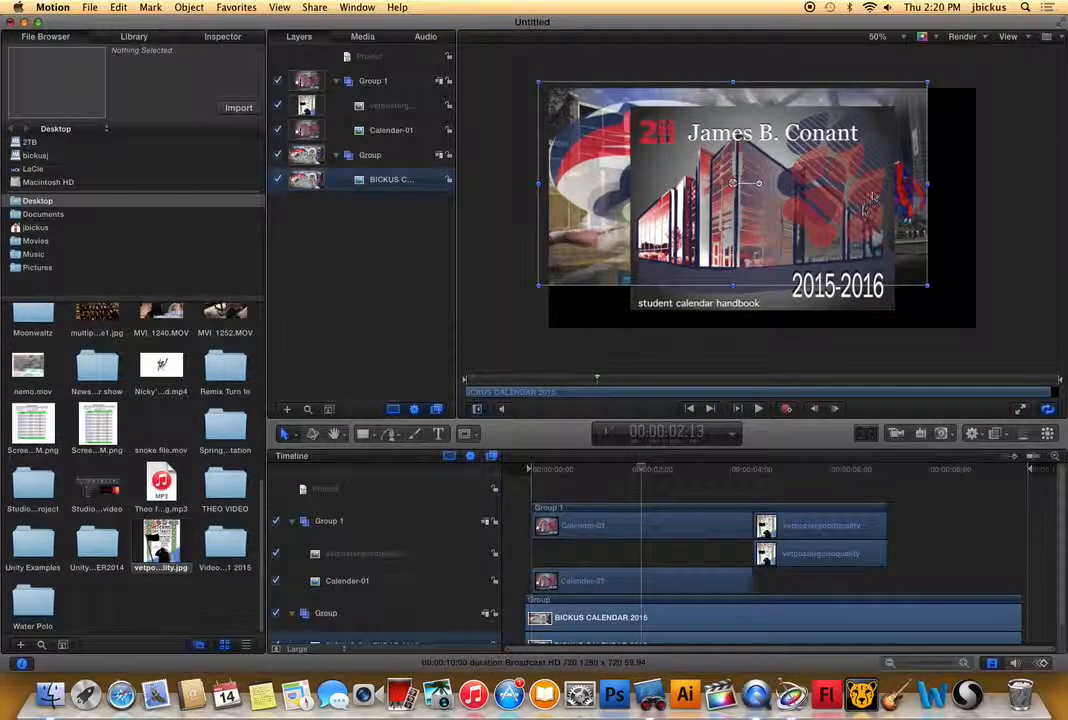
Move the vetpostergoodquality clip near the timeline start and put Calender-01 into its own group above Group 1.
{"action": "left_click_drag", "start_coordinate": [806, 554], "coordinate": [590, 555]}
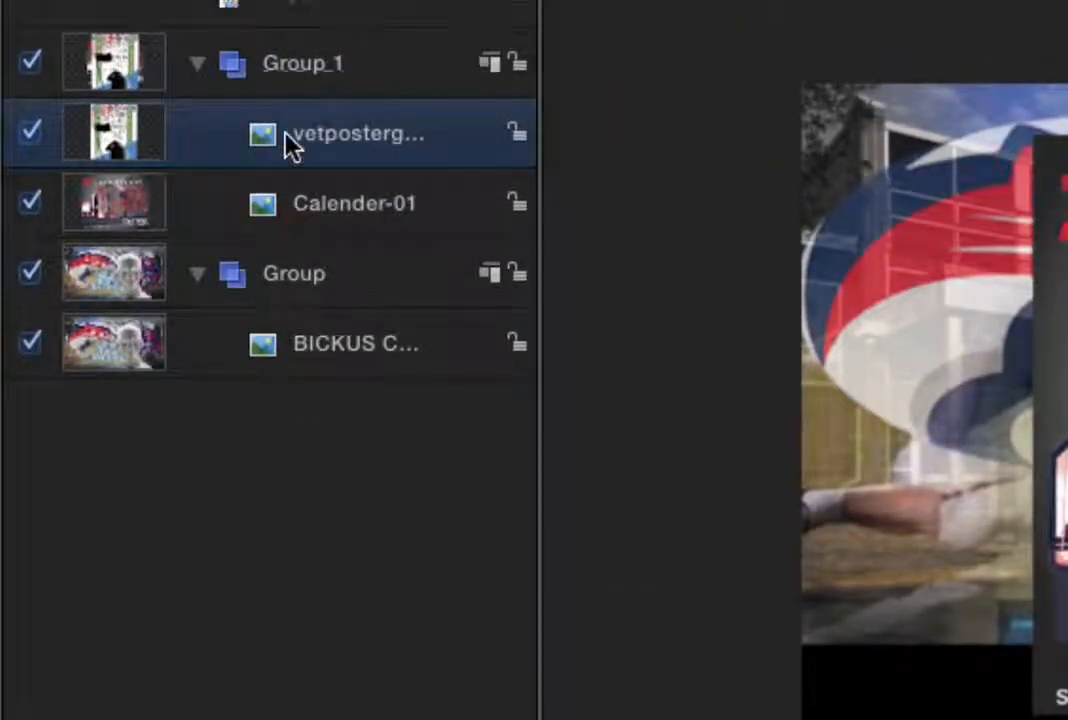
{"action": "left_click", "coordinate": [352, 228]}
{"action": "left_click_drag", "start_coordinate": [353, 222], "coordinate": [341, 477]}
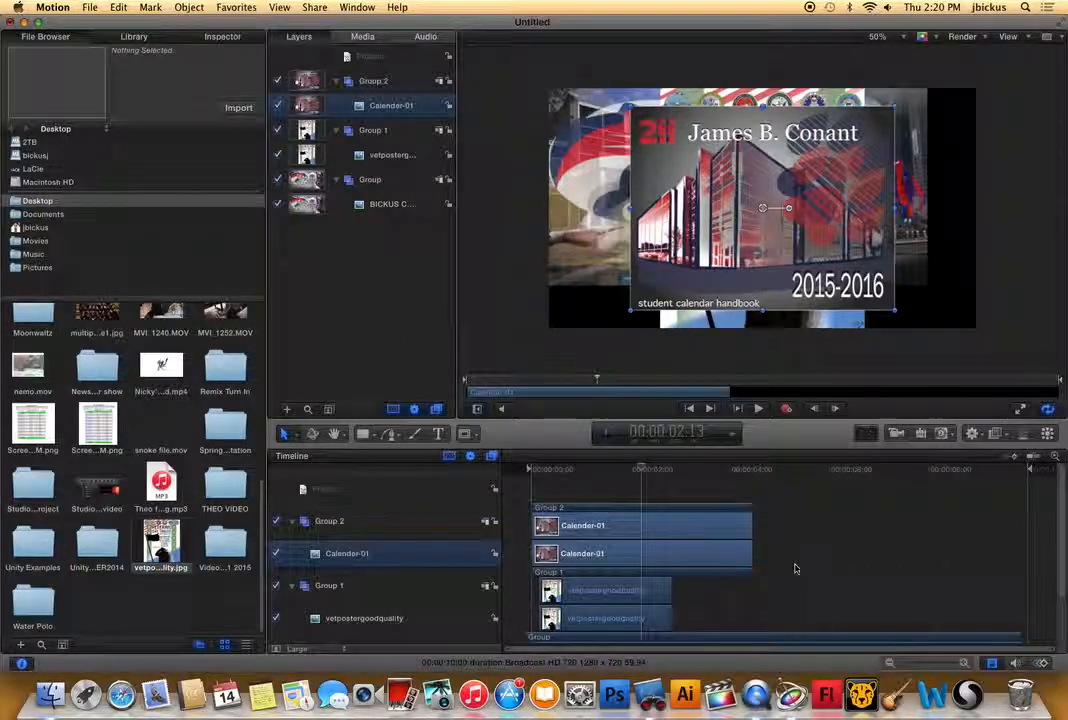
Align the vetpostergoodquality clip with the timeline start, and extend it and Calender-01 to end with the CALENDAR 2015 clip.
{"action": "left_click_drag", "start_coordinate": [605, 592], "coordinate": [752, 577]}
{"action": "scroll", "coordinate": [764, 560], "scroll_direction": "down", "scroll_amount": 2}
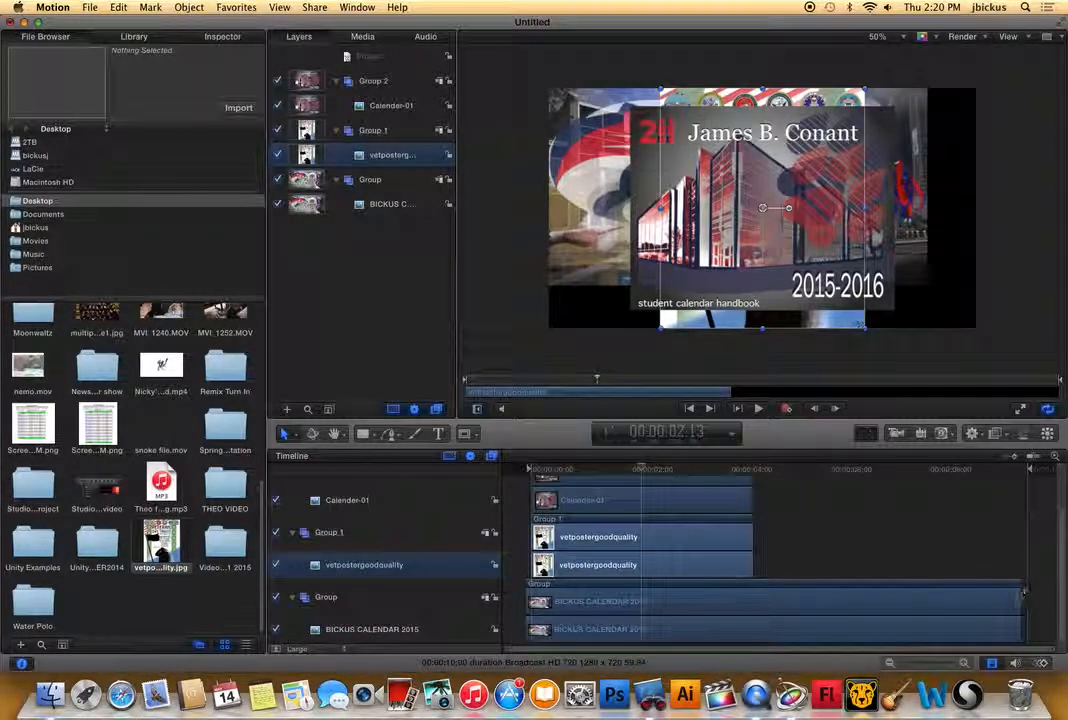
{"action": "left_click_drag", "start_coordinate": [752, 533], "coordinate": [1019, 520]}
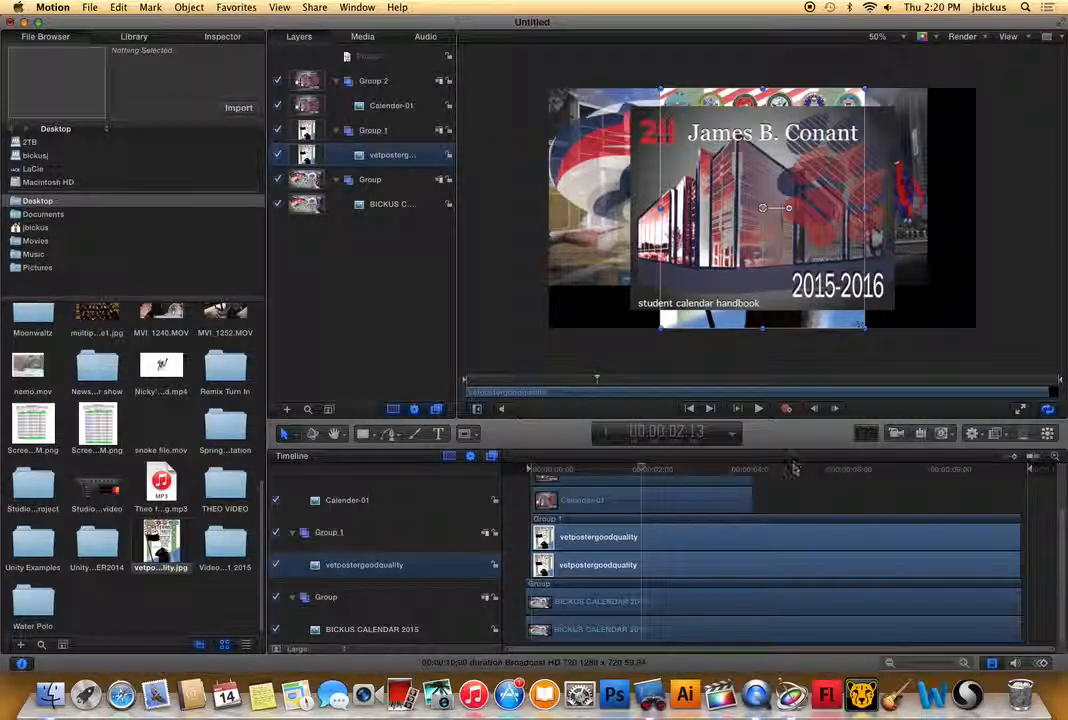
{"action": "left_click_drag", "start_coordinate": [750, 499], "coordinate": [1018, 503]}
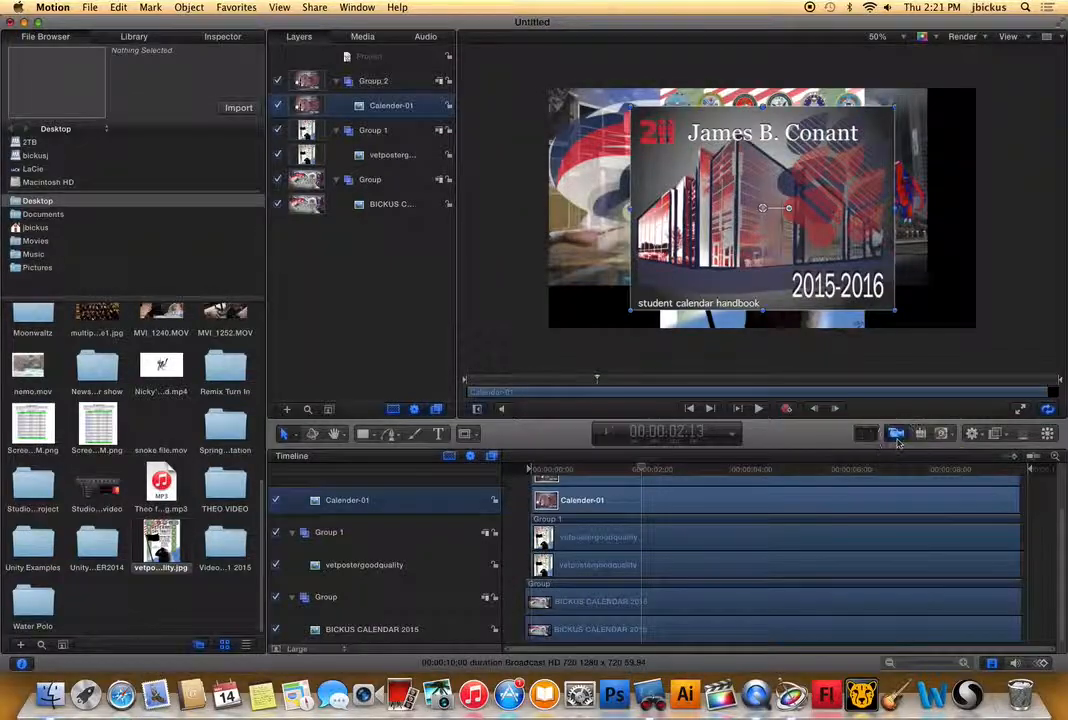
Add a camera, switch the 2D groups to 3D, and orbit the camera to view the pictures at an angle.
{"action": "left_click", "coordinate": [897, 434]}
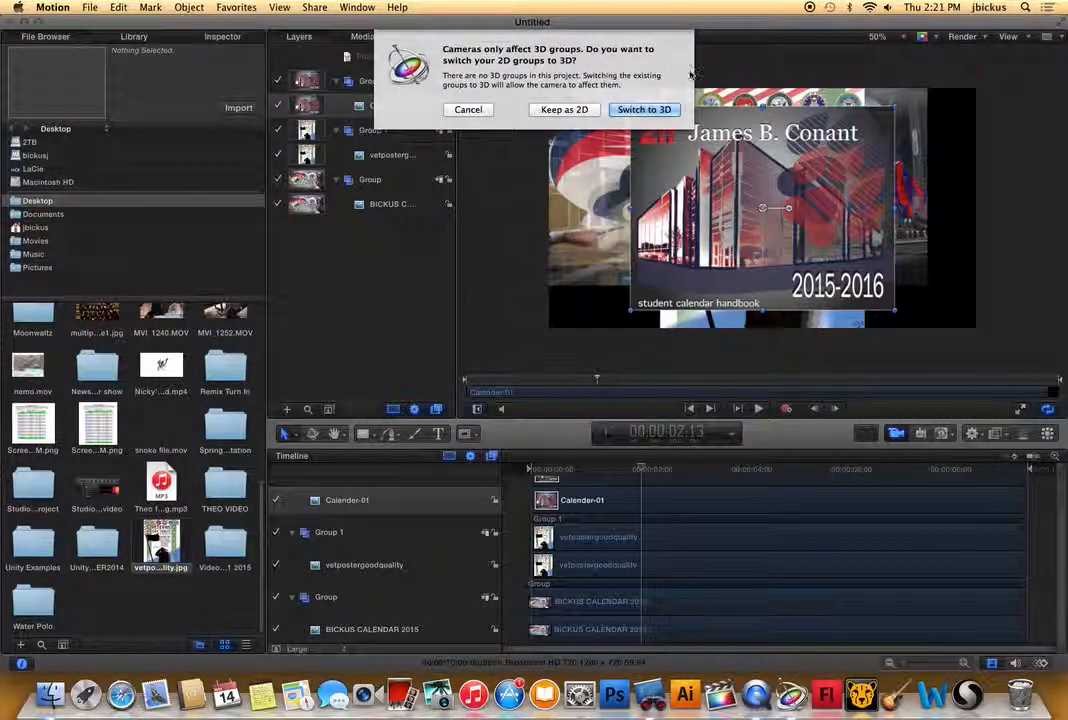
{"action": "left_click", "coordinate": [638, 109]}
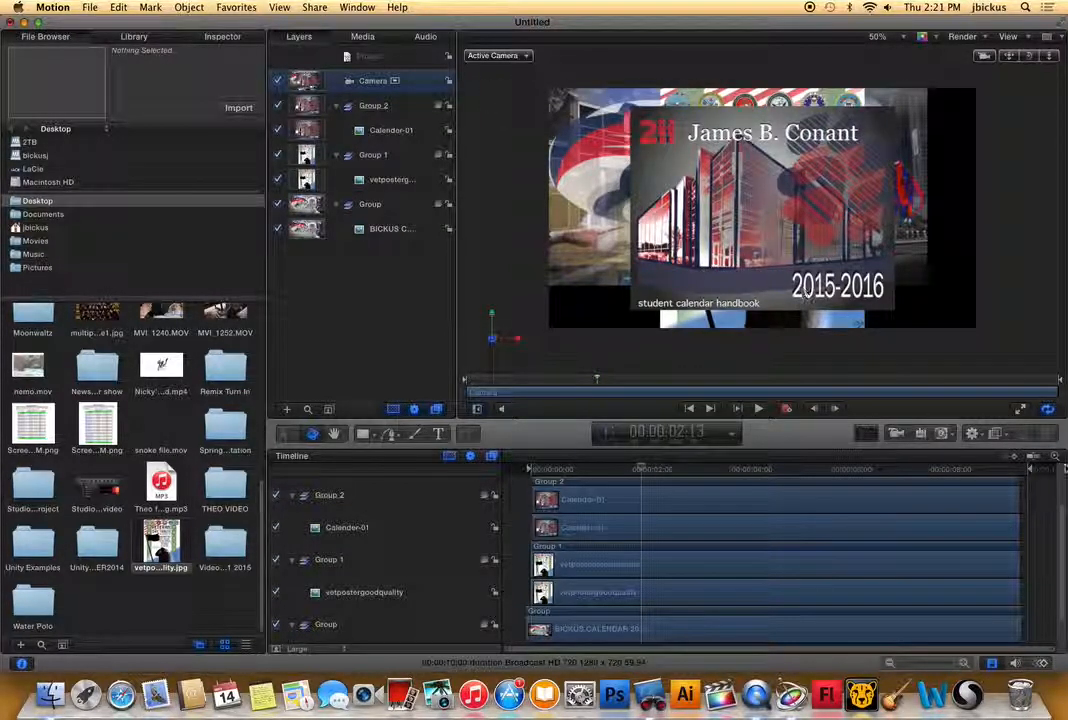
{"action": "left_click", "coordinate": [1047, 408]}
{"action": "mouse_move", "coordinate": [1029, 56]}
{"action": "left_mouse_down"}
{"action": "mouse_move", "coordinate": [930, 56]}
{"action": "mouse_move", "coordinate": [965, 100]}
{"action": "mouse_move", "coordinate": [994, 56]}
{"action": "mouse_move", "coordinate": [935, 58]}
{"action": "mouse_move", "coordinate": [1026, 57]}
{"action": "mouse_move", "coordinate": [1011, 57]}
{"action": "left_mouse_up"}
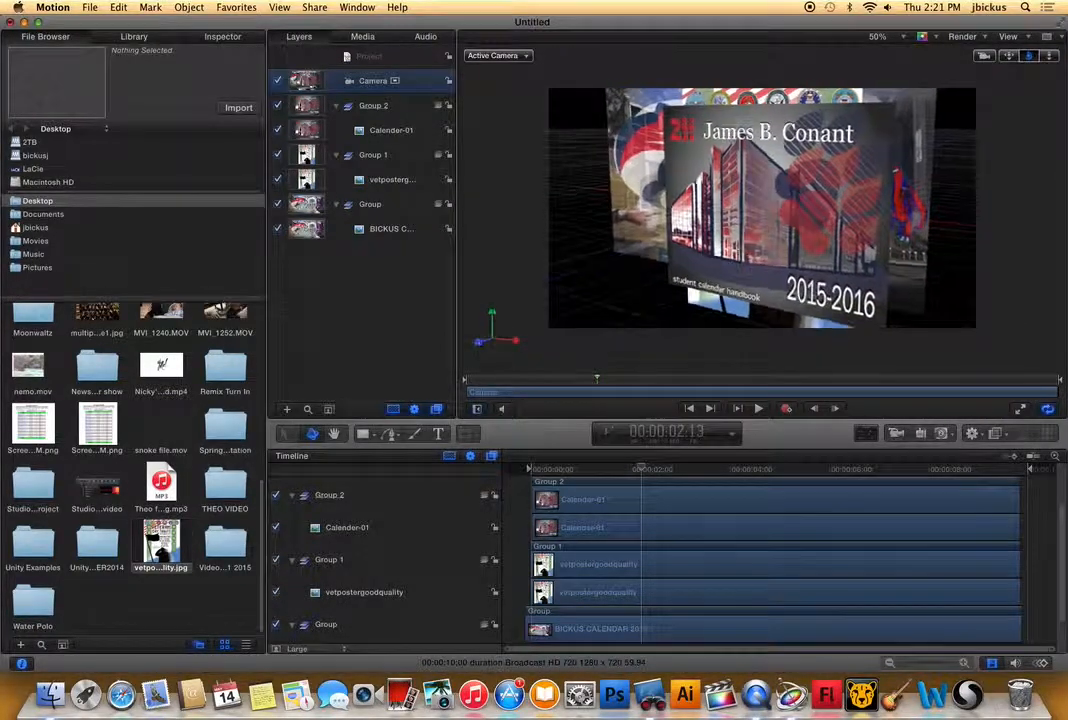
Spread the pictures apart in 3D space, with Calender-01 on the left and CALENDAR 2015 and the veterans poster on the right.
{"action": "left_click", "coordinate": [729, 108]}
{"action": "left_click_drag", "start_coordinate": [729, 193], "coordinate": [907, 120]}
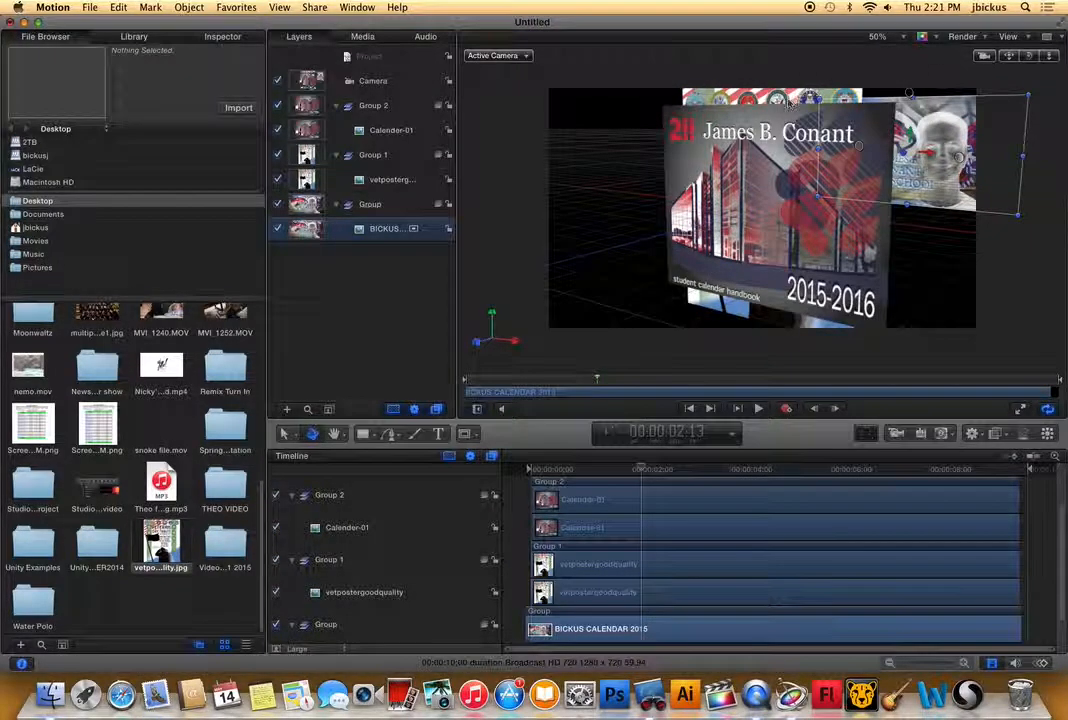
{"action": "left_click", "coordinate": [787, 108]}
{"action": "left_click_drag", "start_coordinate": [752, 211], "coordinate": [663, 217]}
{"action": "left_click", "coordinate": [775, 224]}
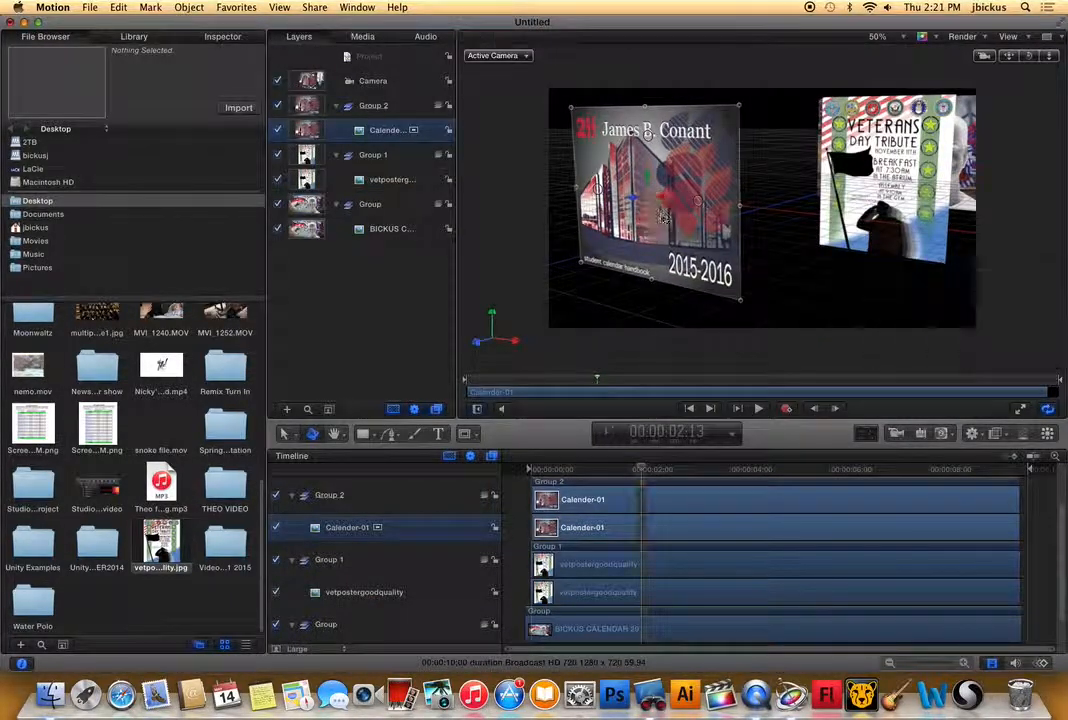
{"action": "left_click", "coordinate": [912, 196]}
{"action": "left_click_drag", "start_coordinate": [901, 178], "coordinate": [985, 185]}
Enlarge the CALENDAR 2015 picture and position it between Calender-01 and the veterans poster.
{"action": "left_click", "coordinate": [858, 149]}
{"action": "left_click_drag", "start_coordinate": [822, 101], "coordinate": [666, 5]}
{"action": "left_click_drag", "start_coordinate": [812, 72], "coordinate": [812, 163]}
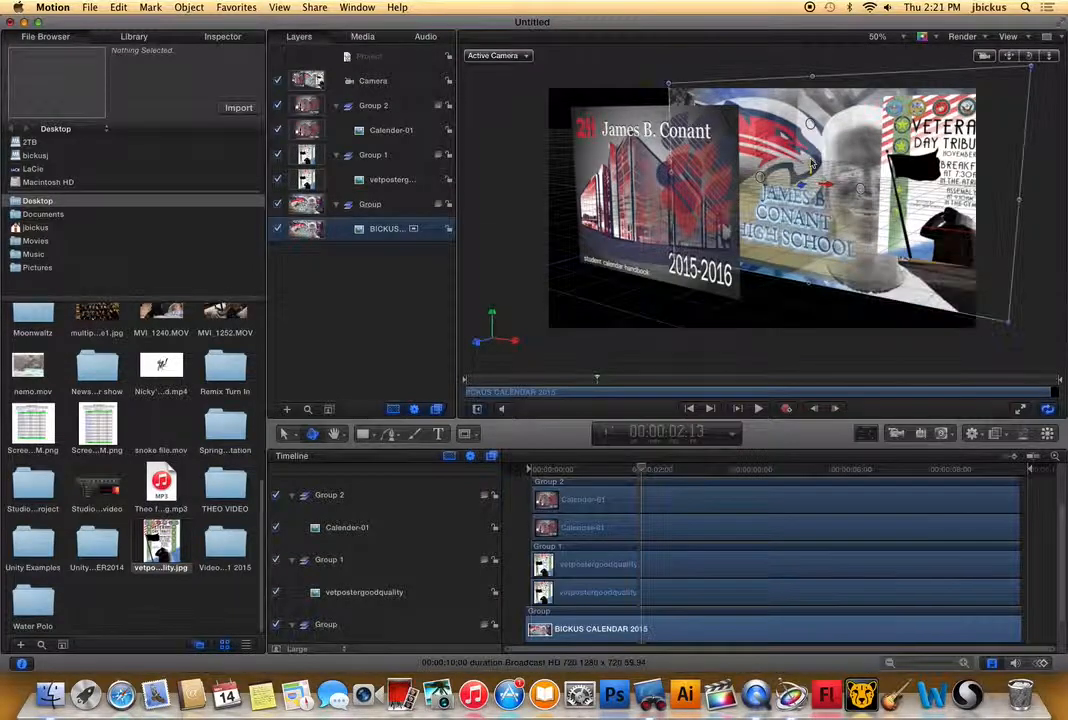
{"action": "left_click", "coordinate": [812, 168]}
{"action": "mouse_move", "coordinate": [826, 186]}
{"action": "left_mouse_down"}
{"action": "mouse_move", "coordinate": [863, 181]}
{"action": "mouse_move", "coordinate": [763, 181]}
{"action": "mouse_move", "coordinate": [851, 180]}
{"action": "mouse_move", "coordinate": [840, 184]}
{"action": "left_mouse_up"}
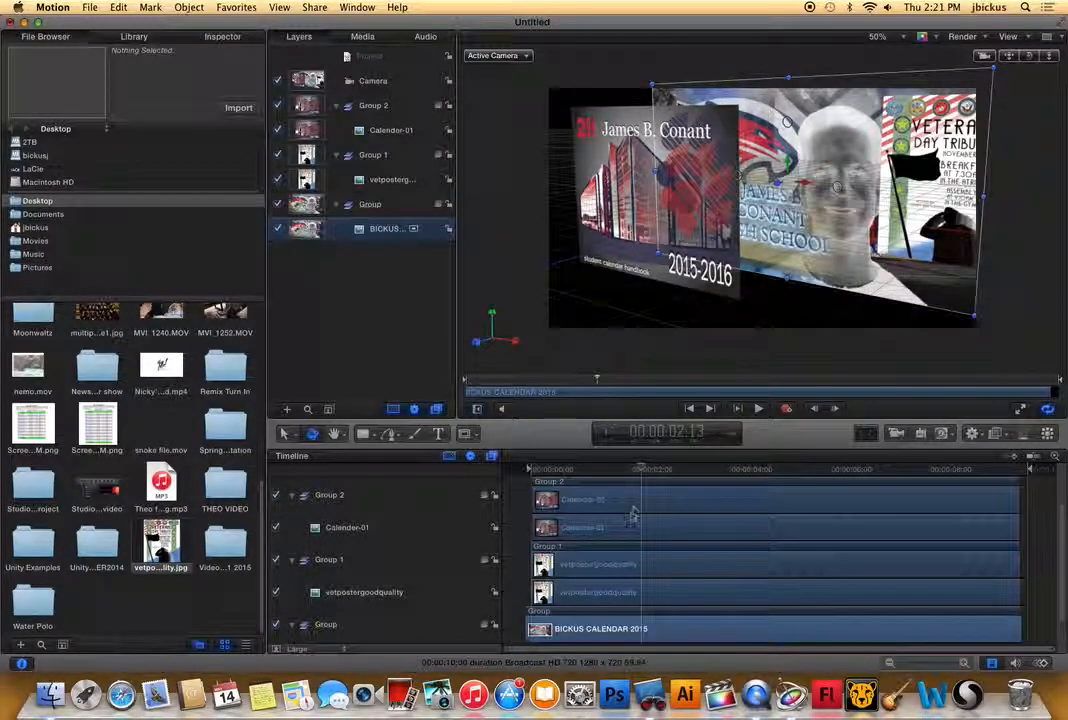
At 00:00:00:00, move the camera to face Calender-01 and adjust that picture so it fills the frame for the opening shot.
{"action": "scroll", "coordinate": [632, 513], "scroll_direction": "up", "scroll_amount": 3}
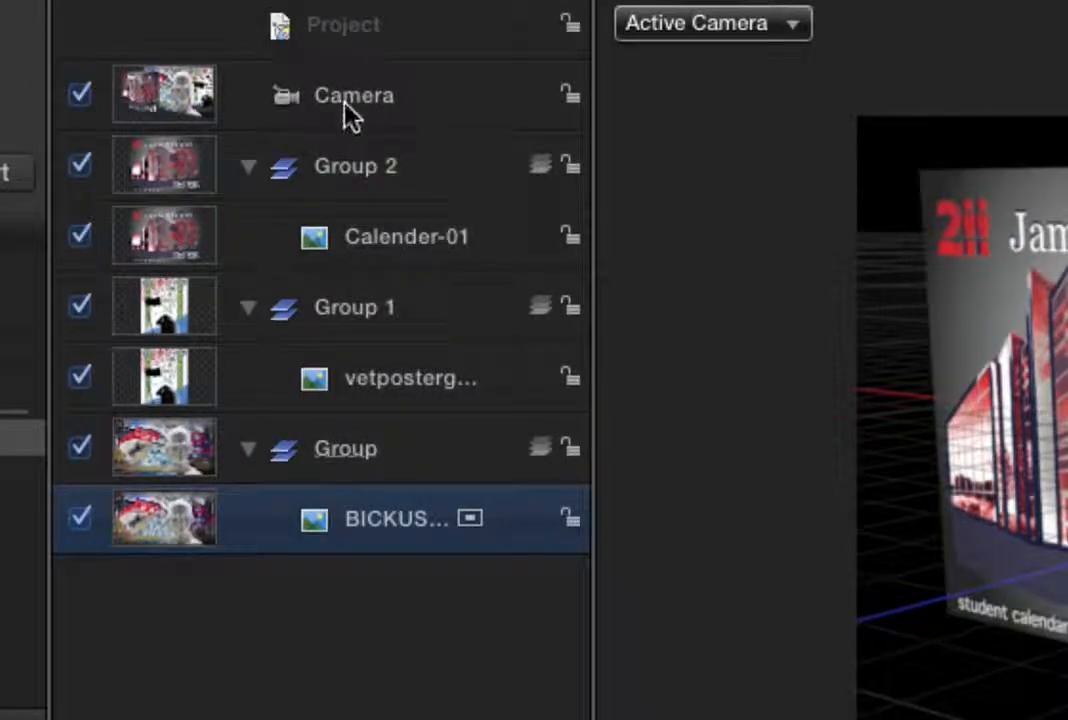
{"action": "left_click", "coordinate": [370, 84]}
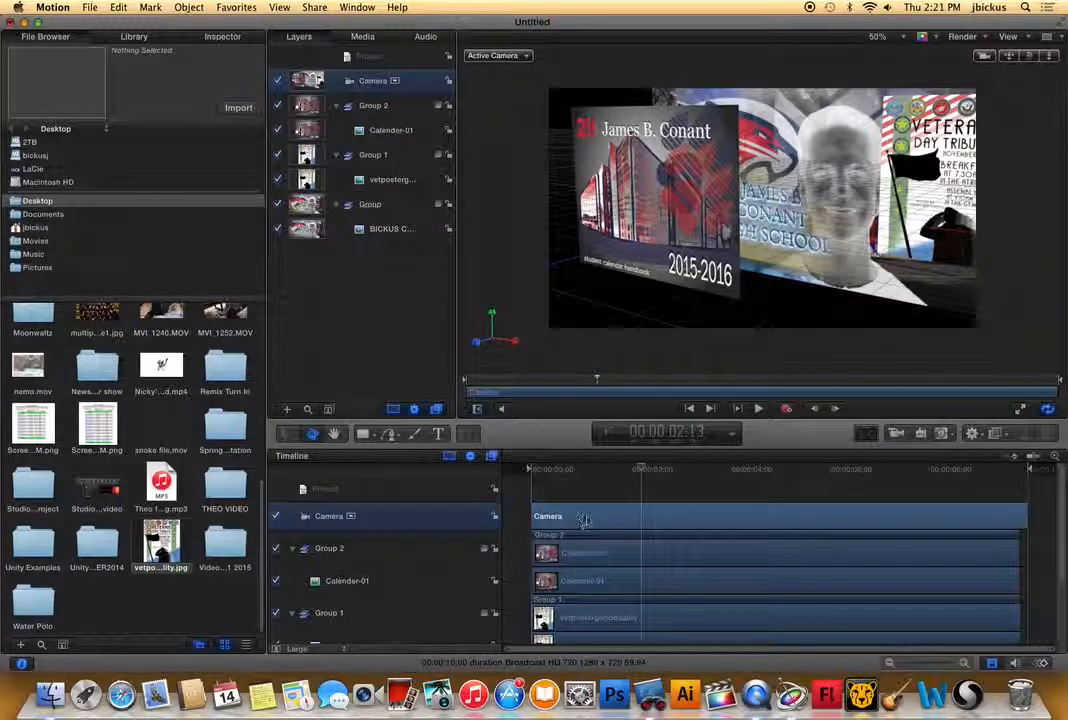
{"action": "left_click_drag", "start_coordinate": [617, 477], "coordinate": [511, 478]}
{"action": "left_click_drag", "start_coordinate": [565, 550], "coordinate": [572, 546]}
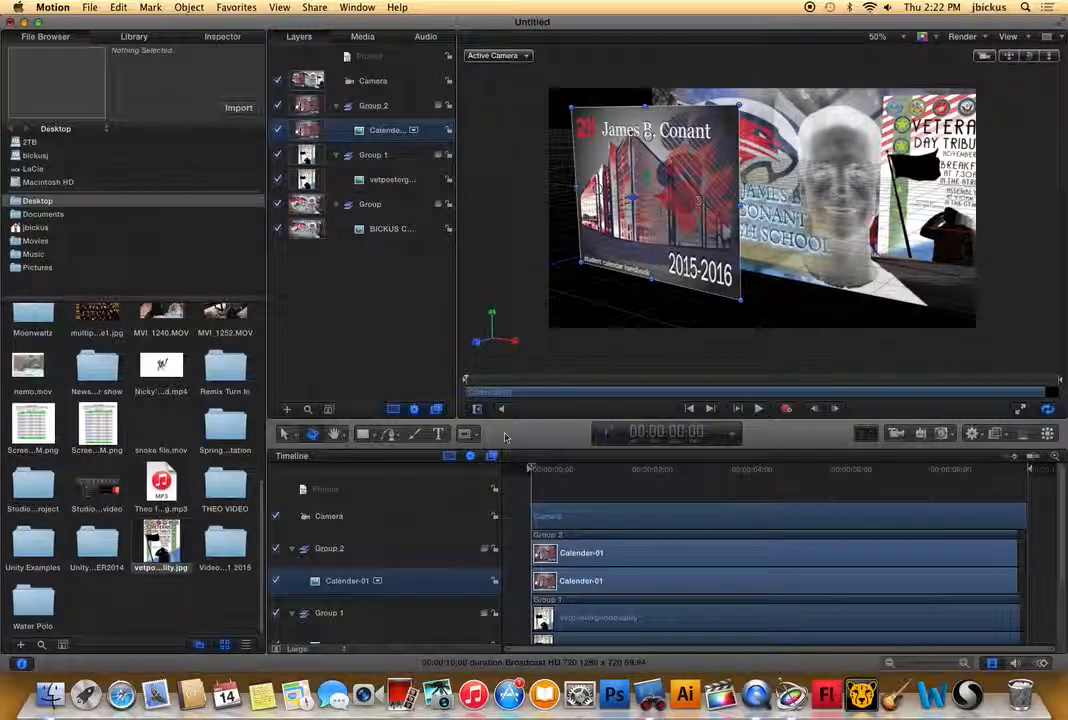
{"action": "mouse_move", "coordinate": [1048, 57]}
{"action": "left_mouse_down"}
{"action": "mouse_move", "coordinate": [1016, 58]}
{"action": "mouse_move", "coordinate": [1014, 70]}
{"action": "mouse_move", "coordinate": [1043, 57]}
{"action": "mouse_move", "coordinate": [1015, 57]}
{"action": "mouse_move", "coordinate": [1049, 57]}
{"action": "left_mouse_up"}
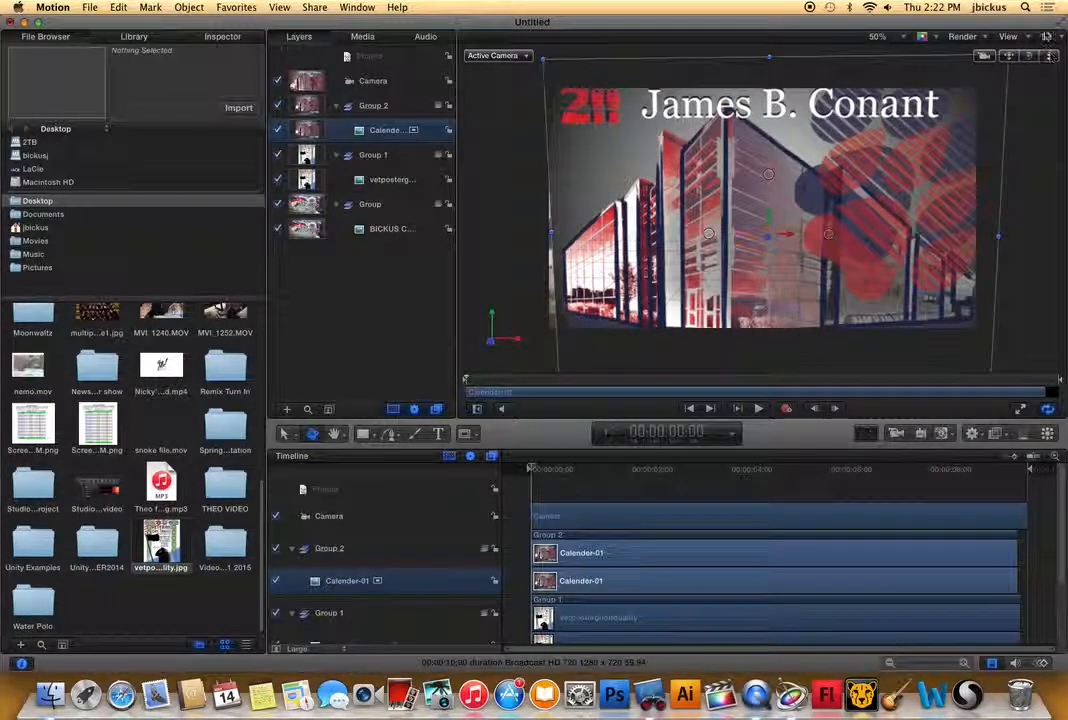
{"action": "left_click_drag", "start_coordinate": [830, 239], "coordinate": [785, 238]}
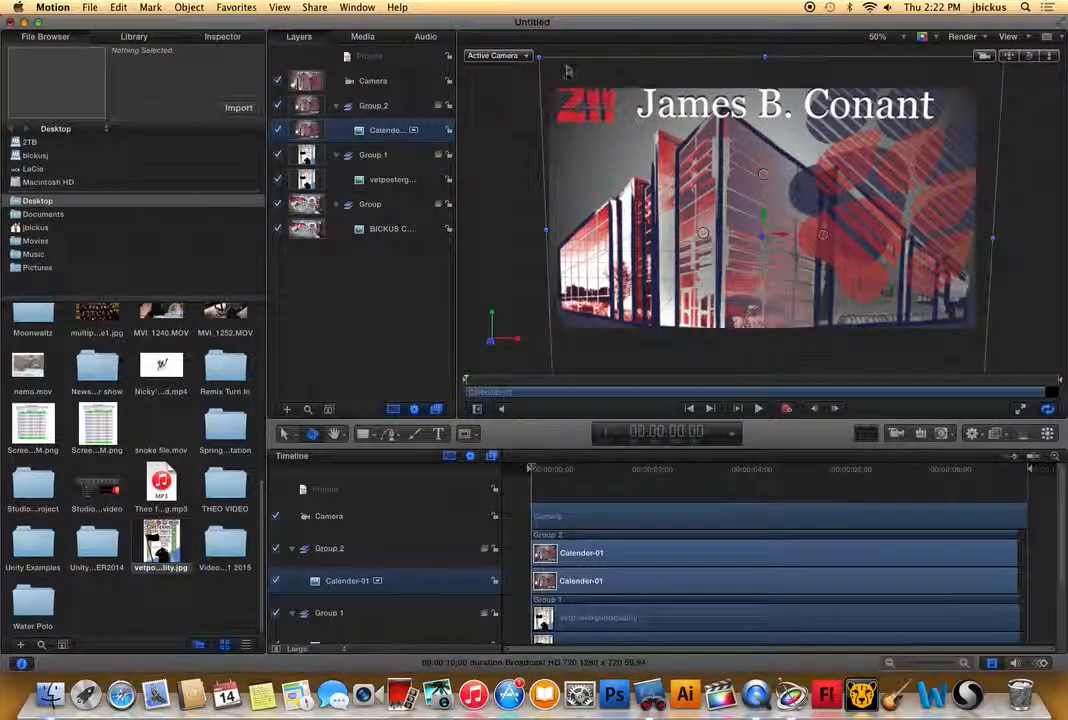
{"action": "left_click_drag", "start_coordinate": [540, 58], "coordinate": [533, 52]}
{"action": "left_click_drag", "start_coordinate": [686, 136], "coordinate": [685, 145]}
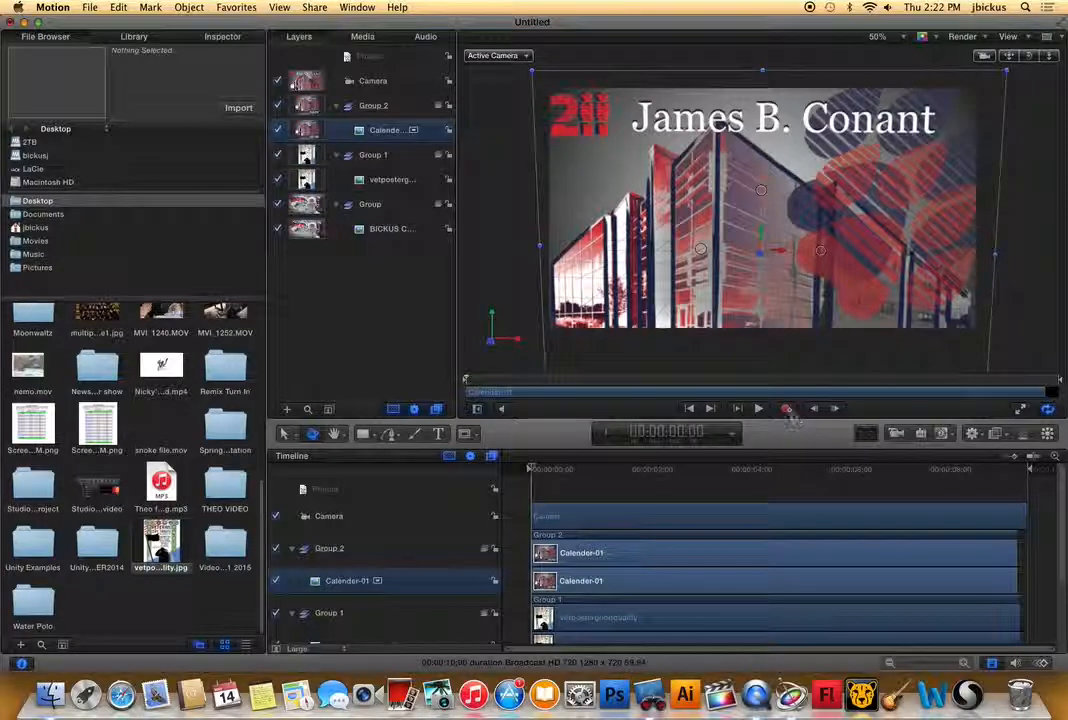
Turn on animation recording and record the camera pulling back from Calender-01, reaching an angled view of all three pictures at 00:00:02:37.
{"action": "left_click", "coordinate": [500, 200]}
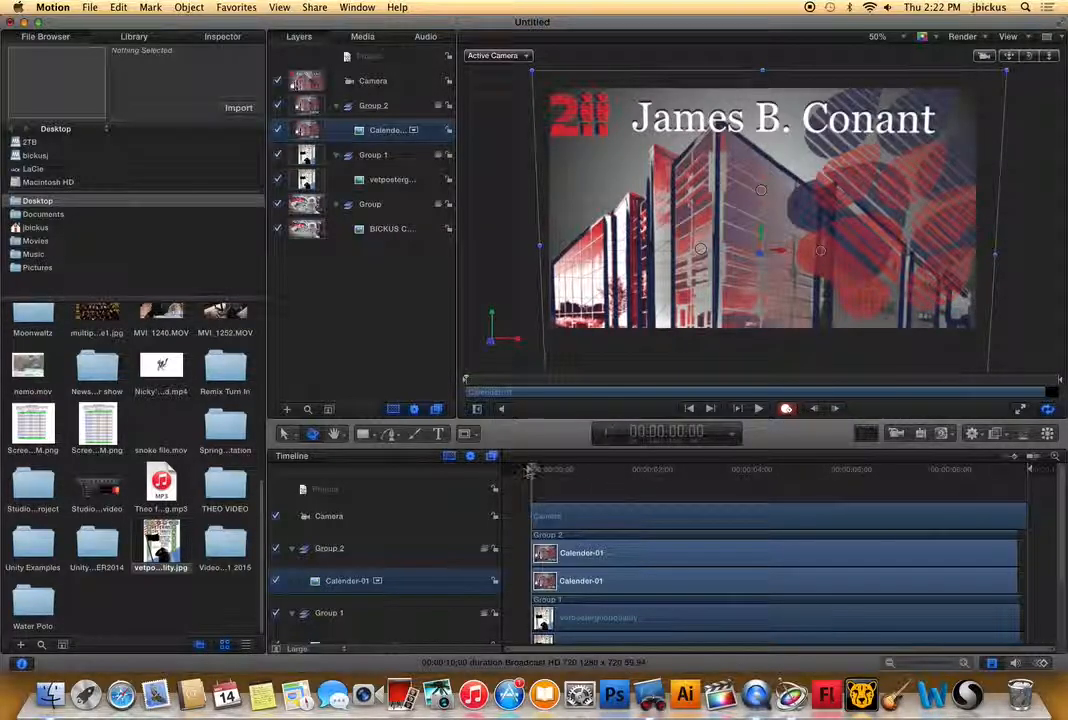
{"action": "left_click_drag", "start_coordinate": [546, 470], "coordinate": [600, 469]}
{"action": "left_click_drag", "start_coordinate": [1051, 57], "coordinate": [948, 57]}
{"action": "left_click_drag", "start_coordinate": [617, 471], "coordinate": [652, 471]}
{"action": "left_click_drag", "start_coordinate": [1030, 57], "coordinate": [1012, 58]}
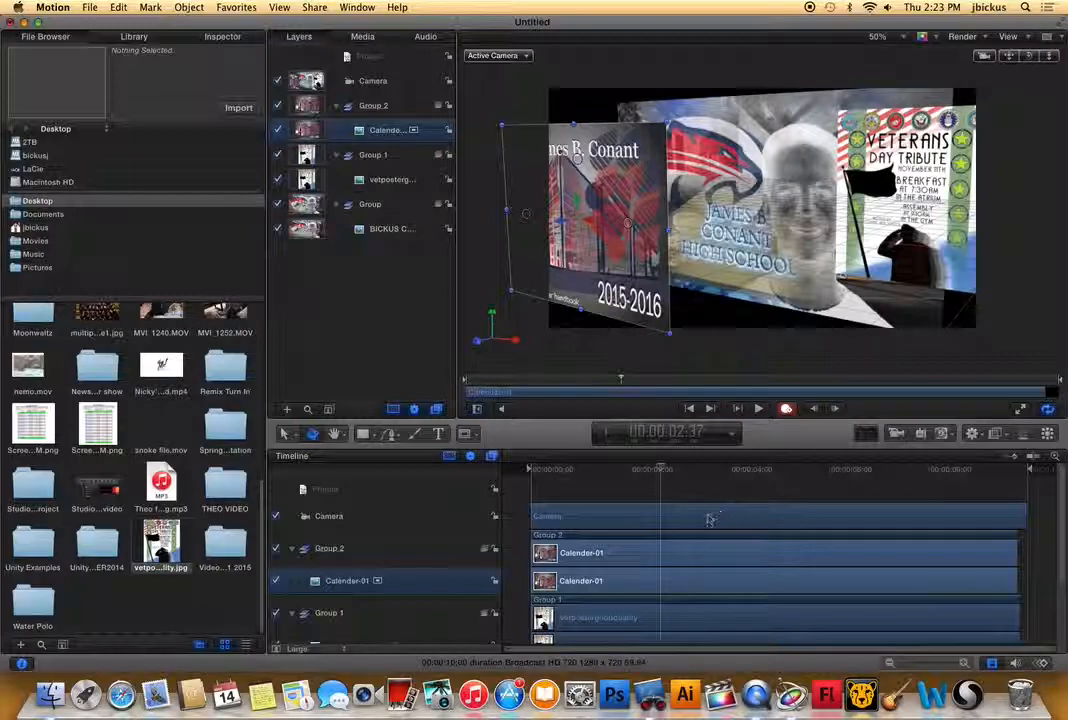
Record further camera moves past Calender-01, swinging onto the veterans poster at 00:00:04:06.
{"action": "left_click_drag", "start_coordinate": [662, 468], "coordinate": [697, 465]}
{"action": "left_click_drag", "start_coordinate": [1049, 56], "coordinate": [1055, 62]}
{"action": "left_click_drag", "start_coordinate": [698, 467], "coordinate": [735, 471]}
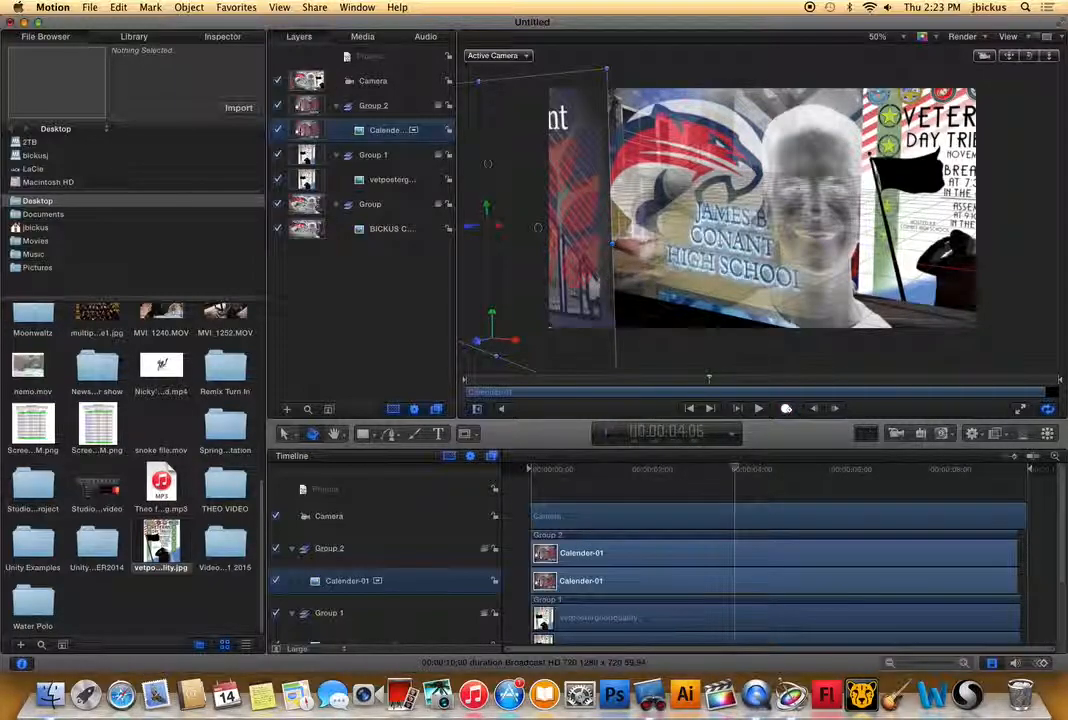
{"action": "left_click_drag", "start_coordinate": [1029, 56], "coordinate": [1009, 56]}
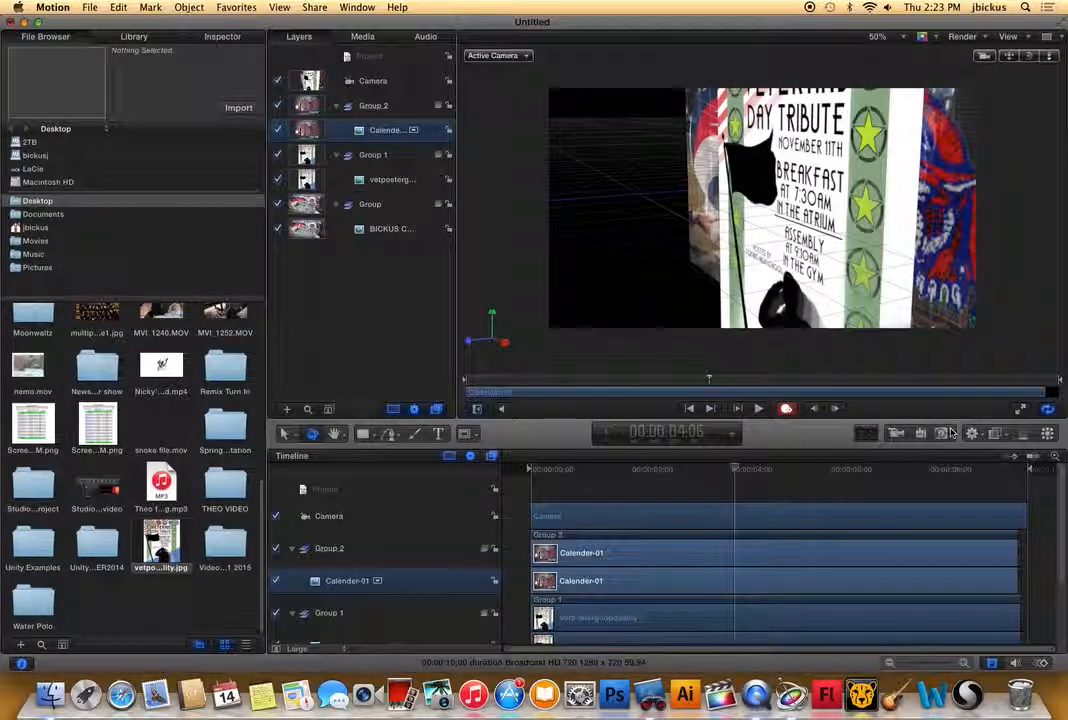
Record a close-up of the James B. Conant lettering at 00:00:04:59 and of the inverted portrait at 00:00:07:02, and return to the timeline start.
{"action": "left_click_drag", "start_coordinate": [736, 470], "coordinate": [778, 470]}
{"action": "left_click_drag", "start_coordinate": [1048, 56], "coordinate": [1060, 57]}
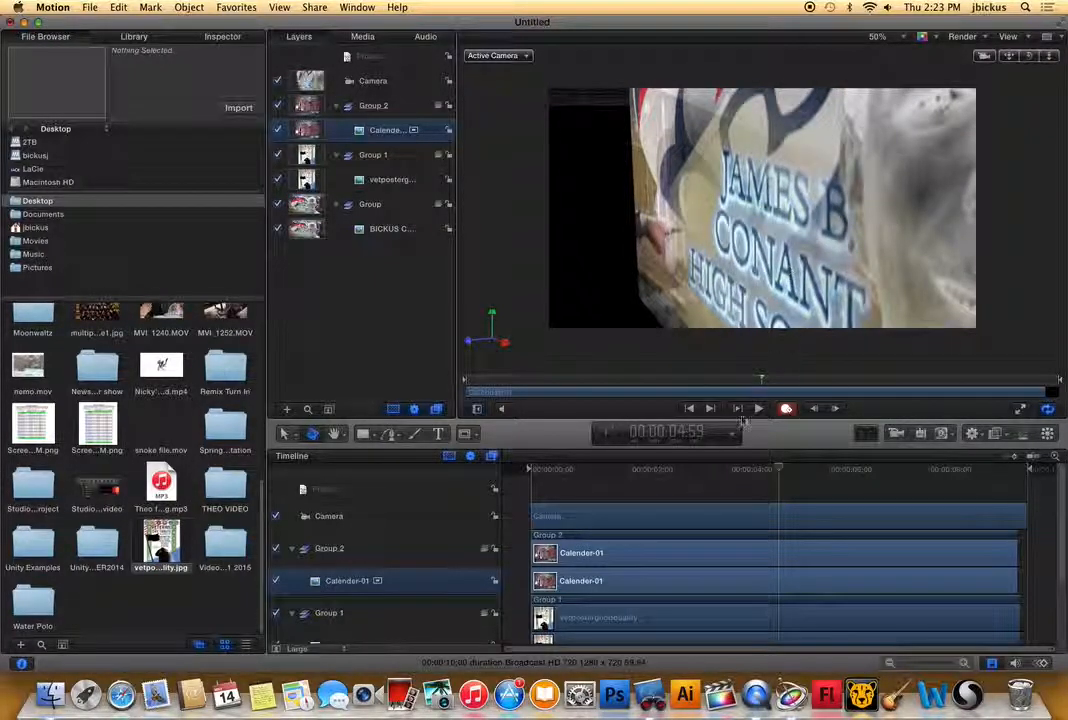
{"action": "left_click_drag", "start_coordinate": [780, 469], "coordinate": [881, 469]}
{"action": "left_click_drag", "start_coordinate": [1031, 57], "coordinate": [1010, 57]}
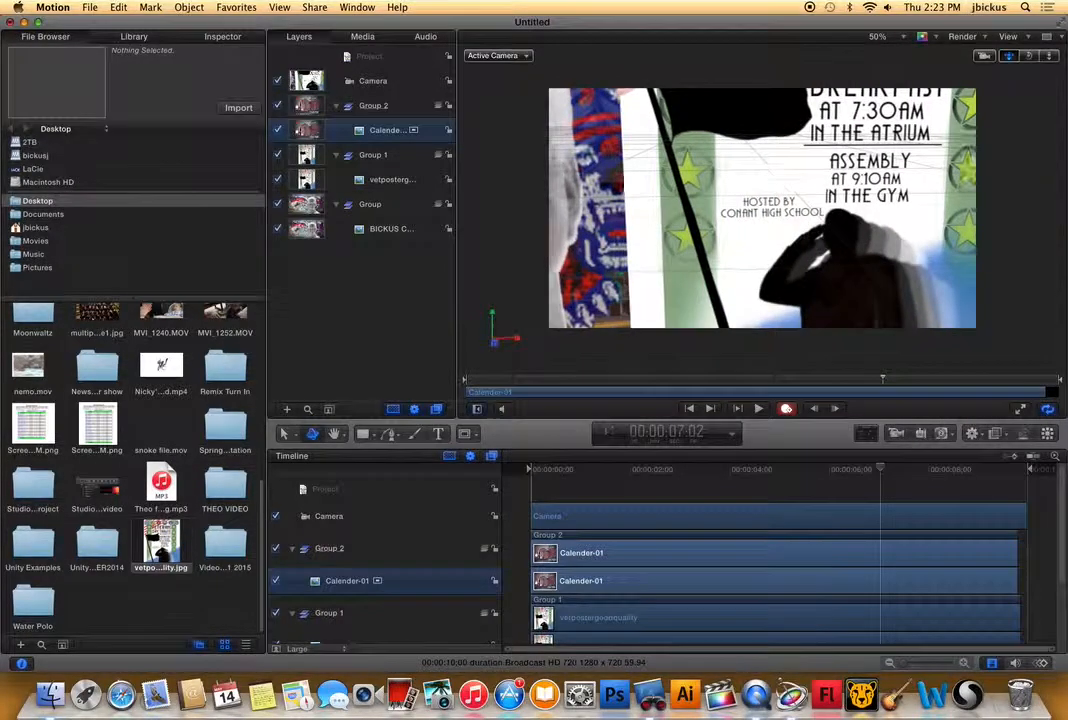
{"action": "left_click_drag", "start_coordinate": [1031, 57], "coordinate": [1031, 60]}
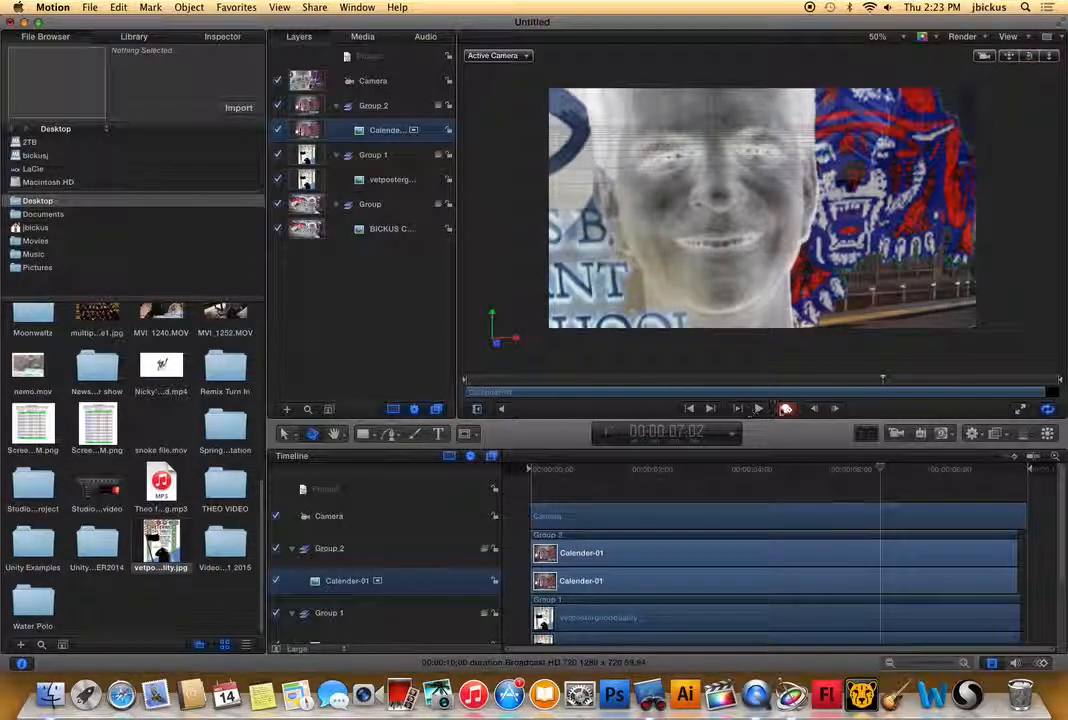
{"action": "left_click", "coordinate": [522, 467]}
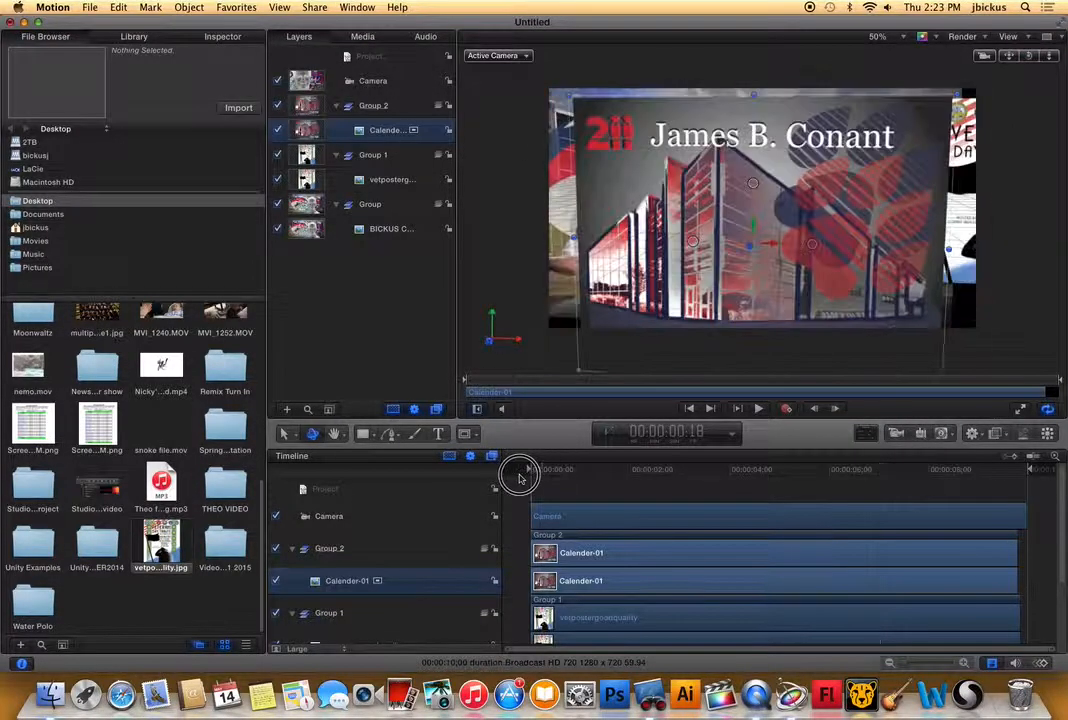
Play back the recorded camera flight and check the angled view of all three pictures at 00:00:02:11.
{"action": "left_click", "coordinate": [758, 409]}
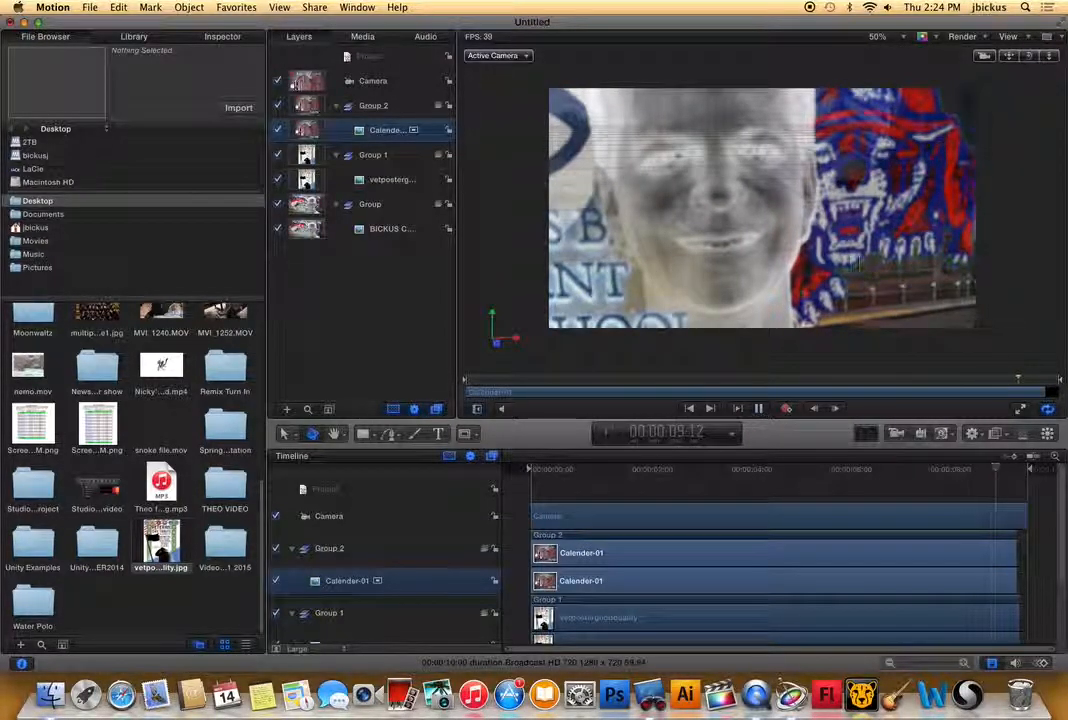
{"action": "left_click", "coordinate": [765, 410]}
{"action": "left_click_drag", "start_coordinate": [757, 481], "coordinate": [687, 455]}
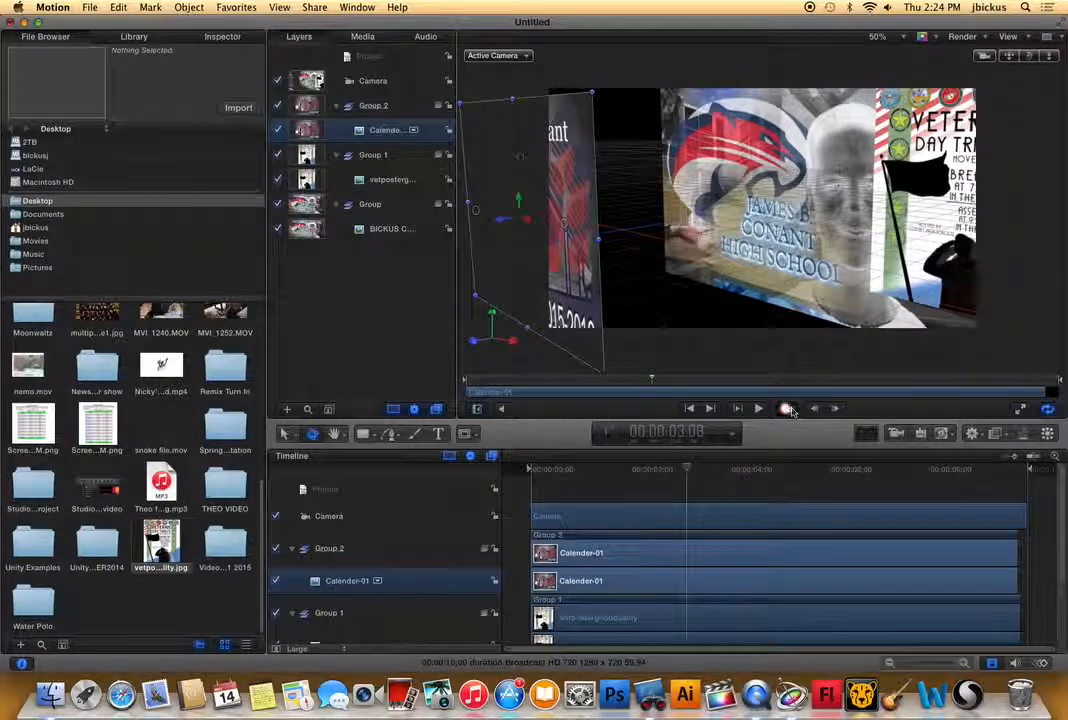
{"action": "left_click", "coordinate": [640, 470]}
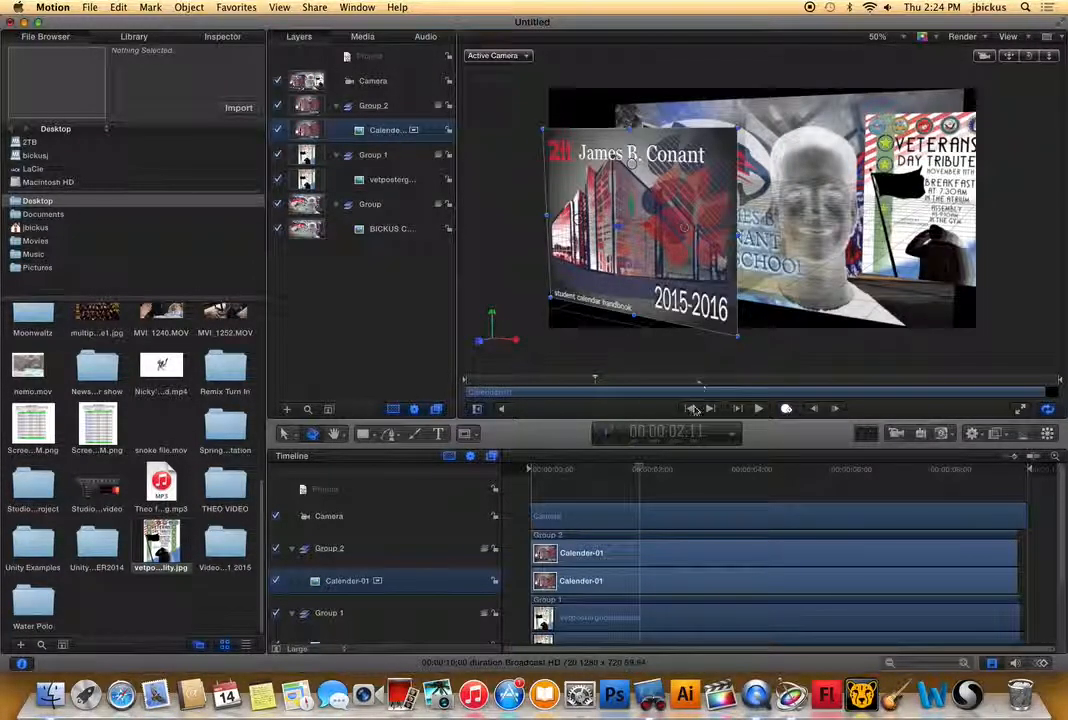
At 00:00:03:05, record Calender-01 sliding sideways across the camera view, in front of the other pictures.
{"action": "left_click", "coordinate": [737, 470]}
{"action": "left_click_drag", "start_coordinate": [714, 470], "coordinate": [683, 470]}
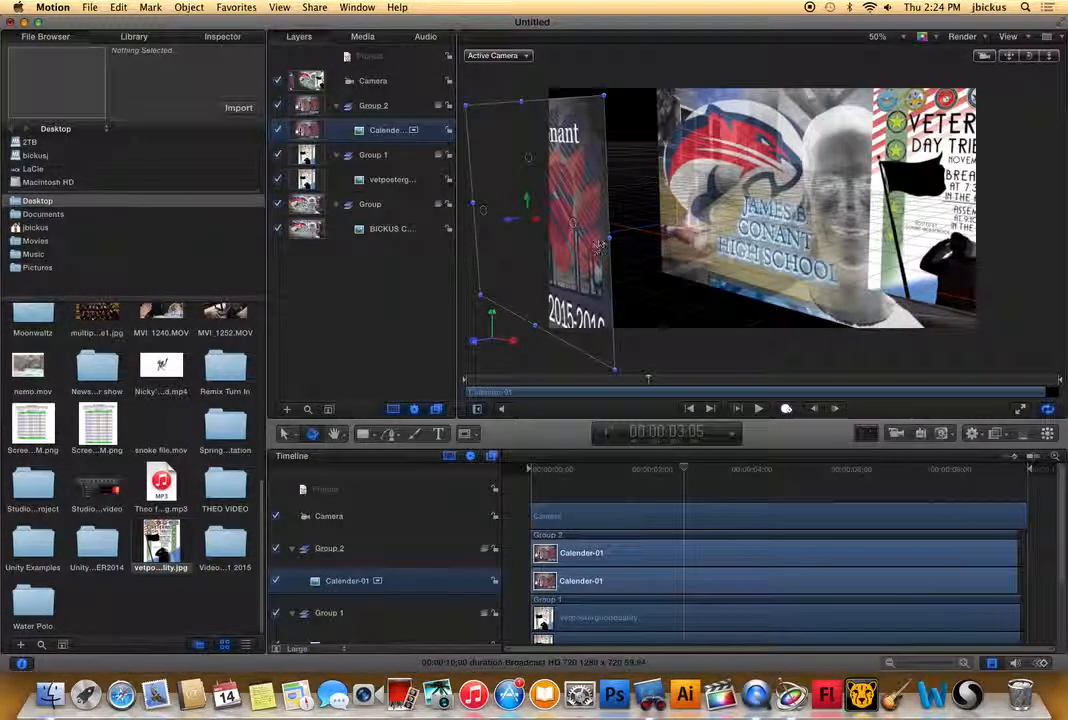
{"action": "left_click_drag", "start_coordinate": [534, 218], "coordinate": [1058, 434]}
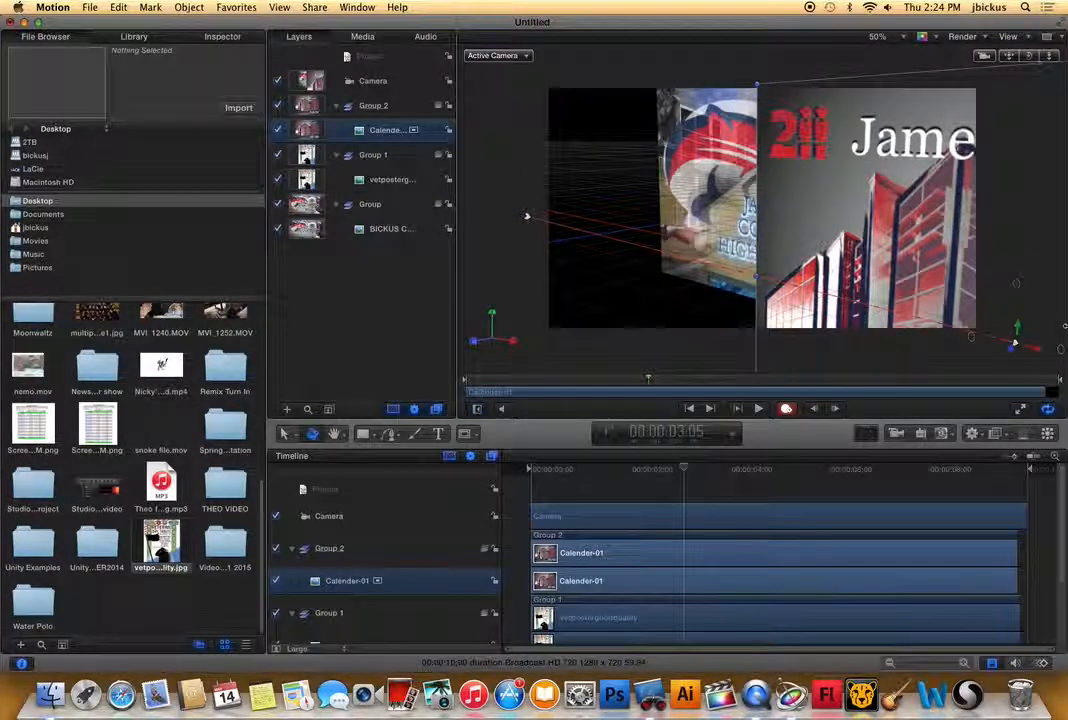
{"action": "left_click_drag", "start_coordinate": [1035, 350], "coordinate": [1043, 352]}
{"action": "left_click_drag", "start_coordinate": [890, 290], "coordinate": [1062, 233]}
Return to 00:00:00:00 and play the animation to review the picture's recorded movement.
{"action": "left_click_drag", "start_coordinate": [603, 471], "coordinate": [498, 472]}
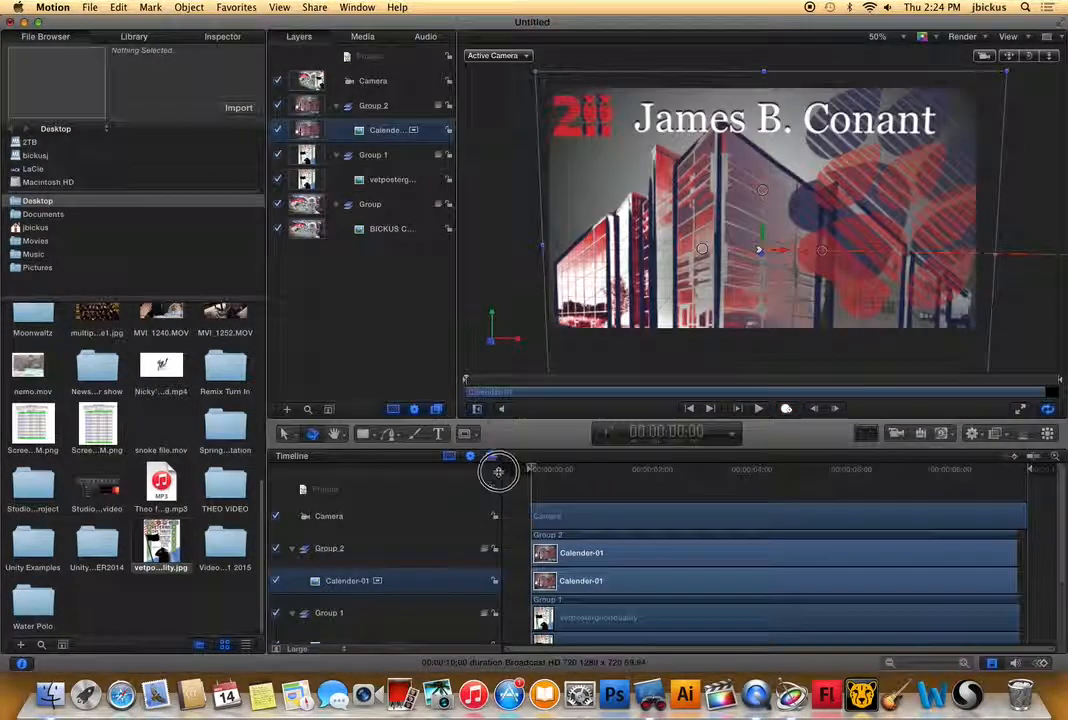
{"action": "left_click", "coordinate": [760, 411]}
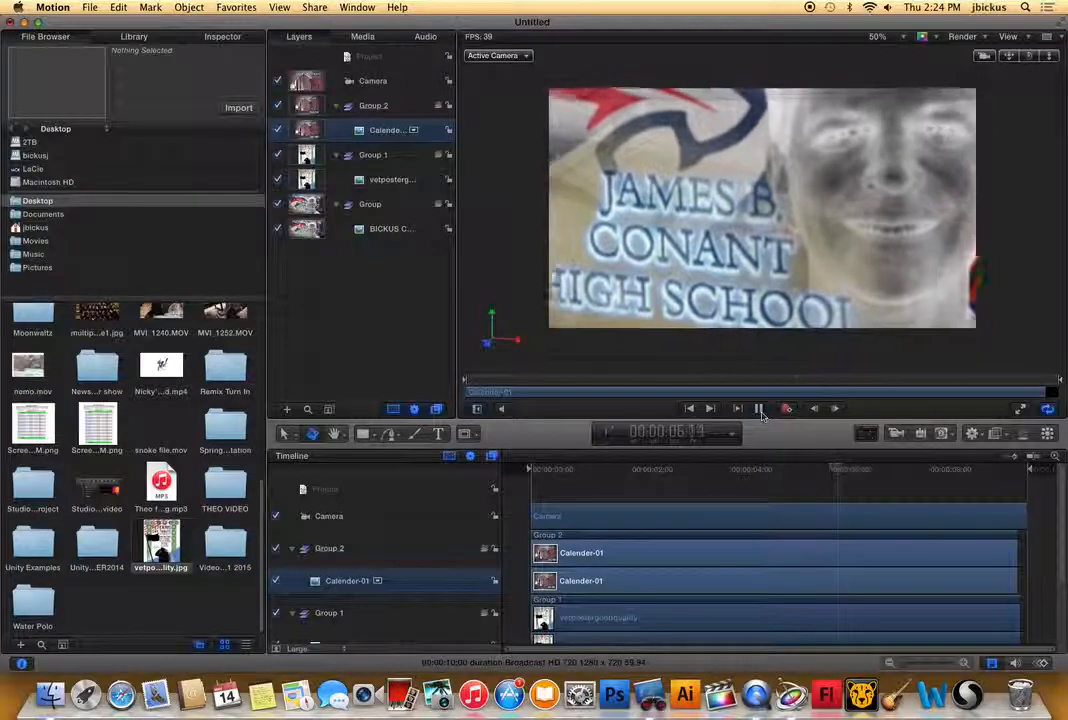
{"action": "left_click", "coordinate": [759, 410]}
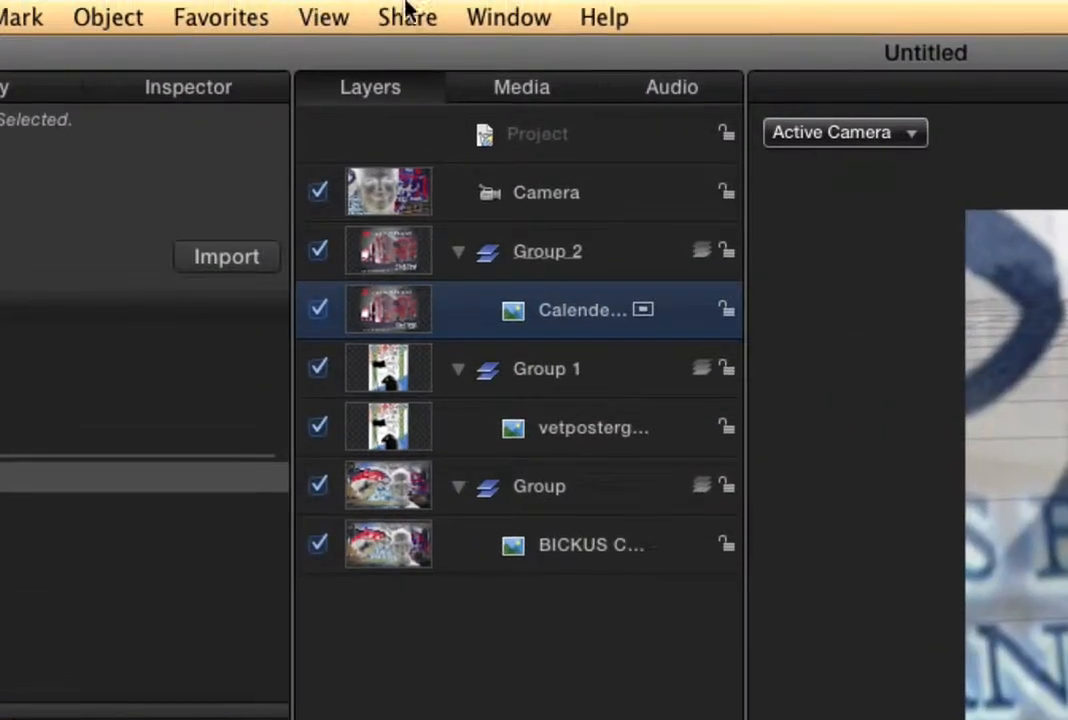
Set up a movie export of the entire project with the Apple ProRes 4444 codec and proceed to saving.
{"action": "left_click", "coordinate": [315, 7]}
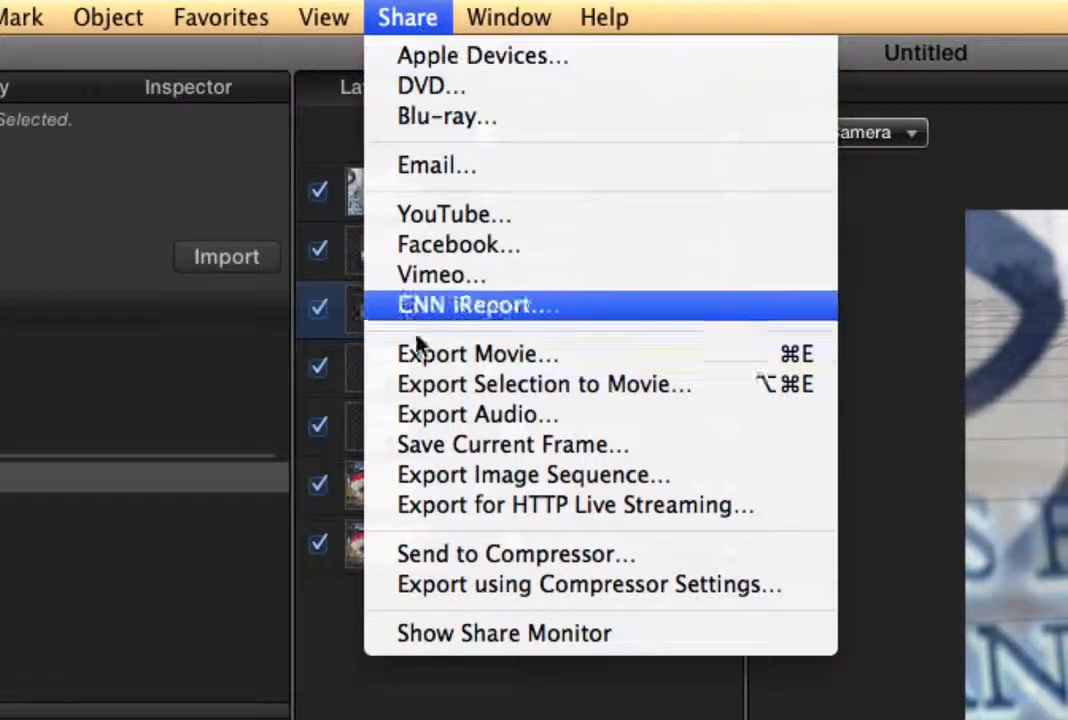
{"action": "left_click", "coordinate": [441, 366]}
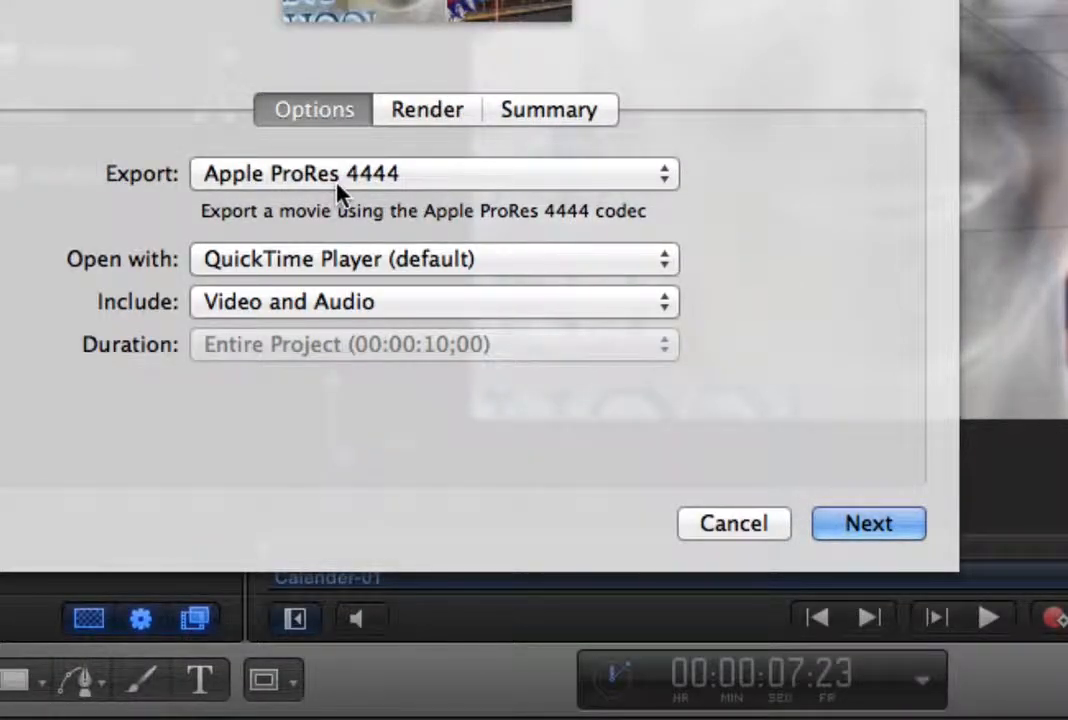
{"action": "left_click", "coordinate": [335, 186]}
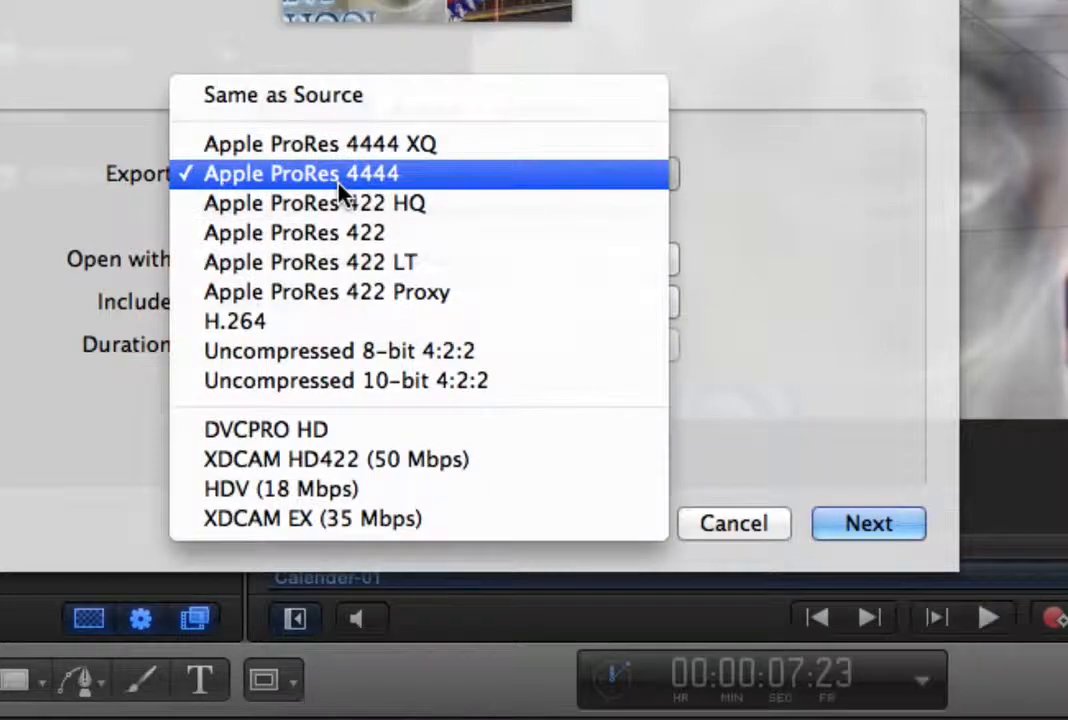
{"action": "left_click", "coordinate": [253, 180]}
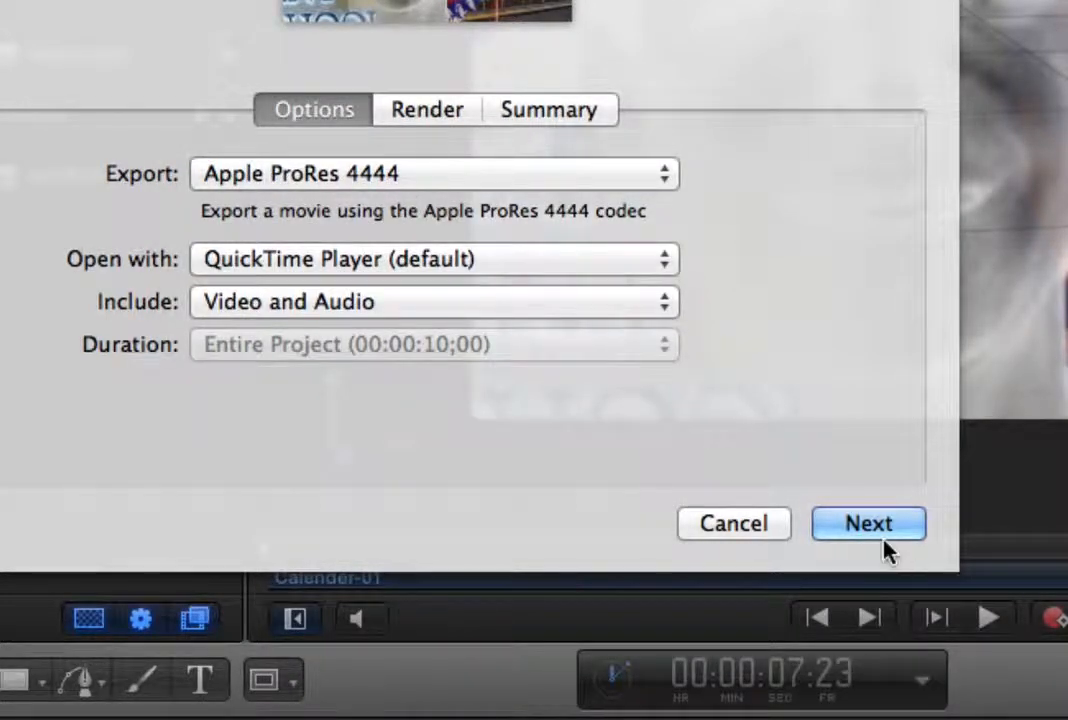
{"action": "left_click", "coordinate": [880, 536]}
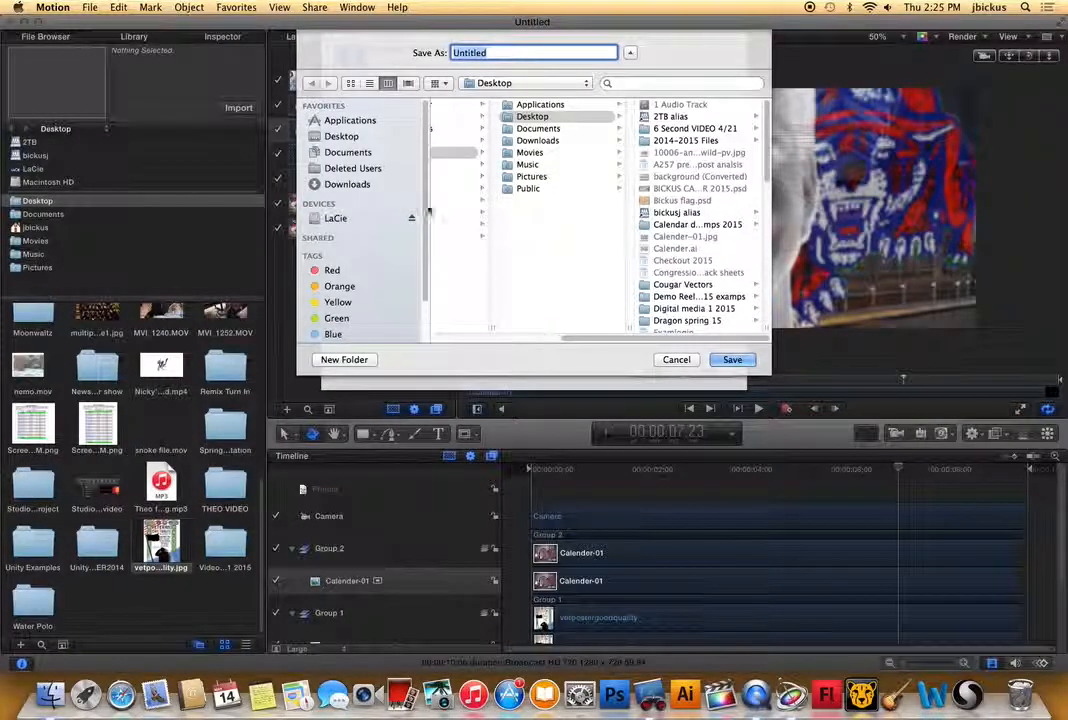
Save the exported movie to the Desktop as "demo reel clip test".
{"action": "left_click", "coordinate": [341, 136]}
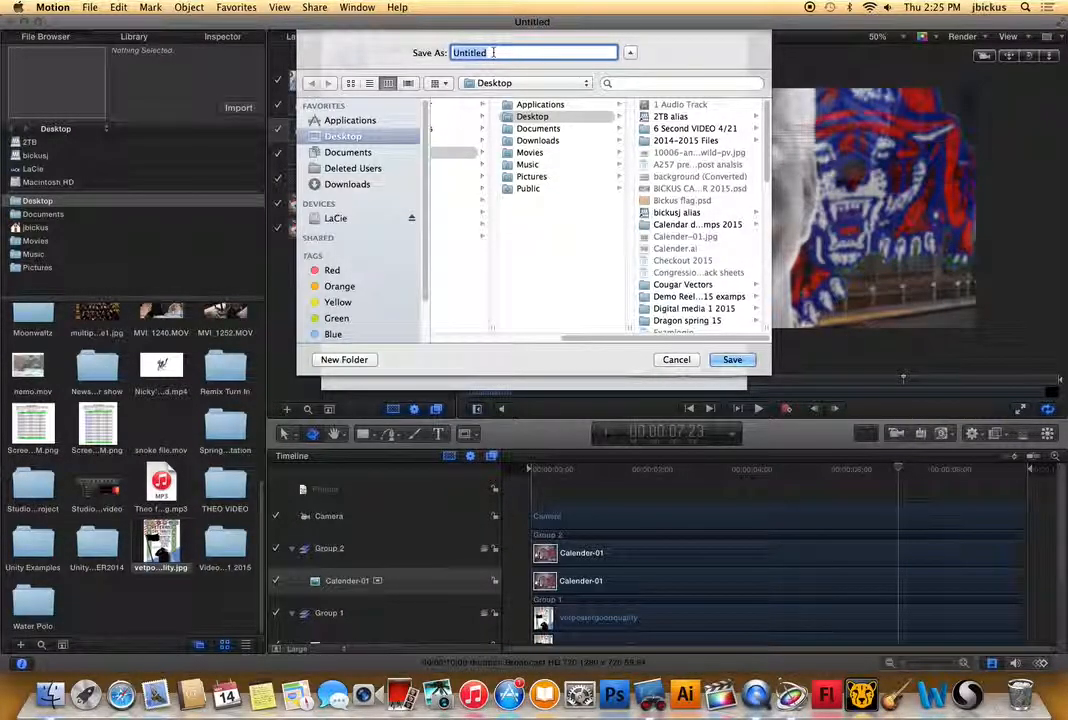
{"action": "left_click", "coordinate": [456, 53]}
{"action": "type", "text": "demo "}
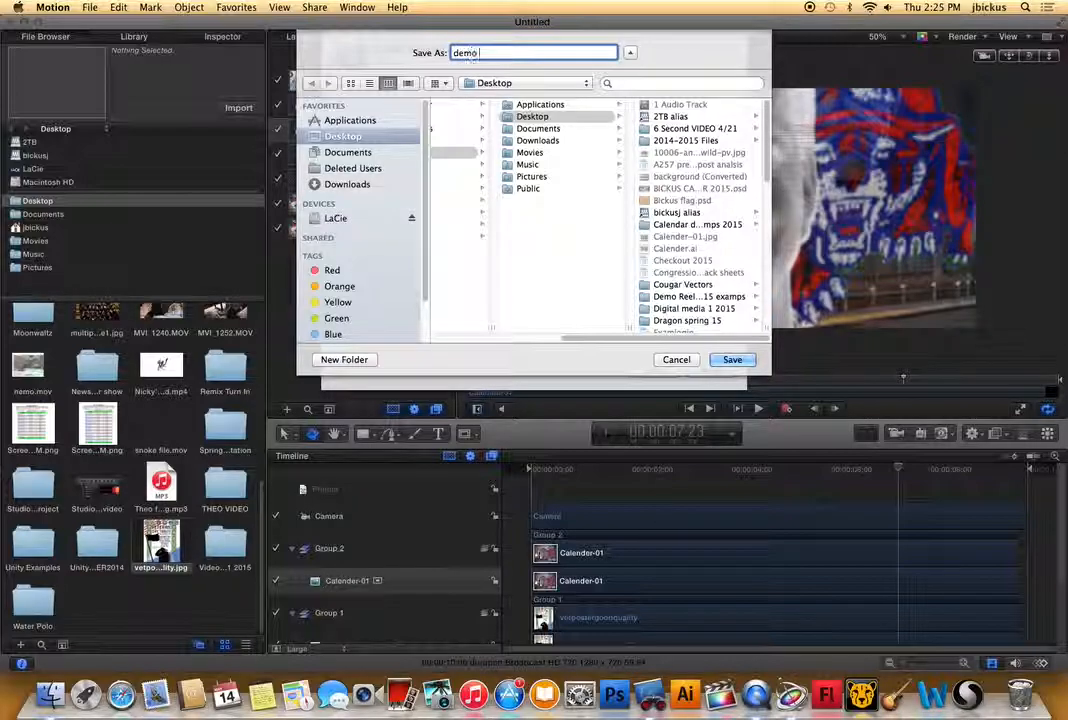
{"action": "type", "text": "reel clip test"}
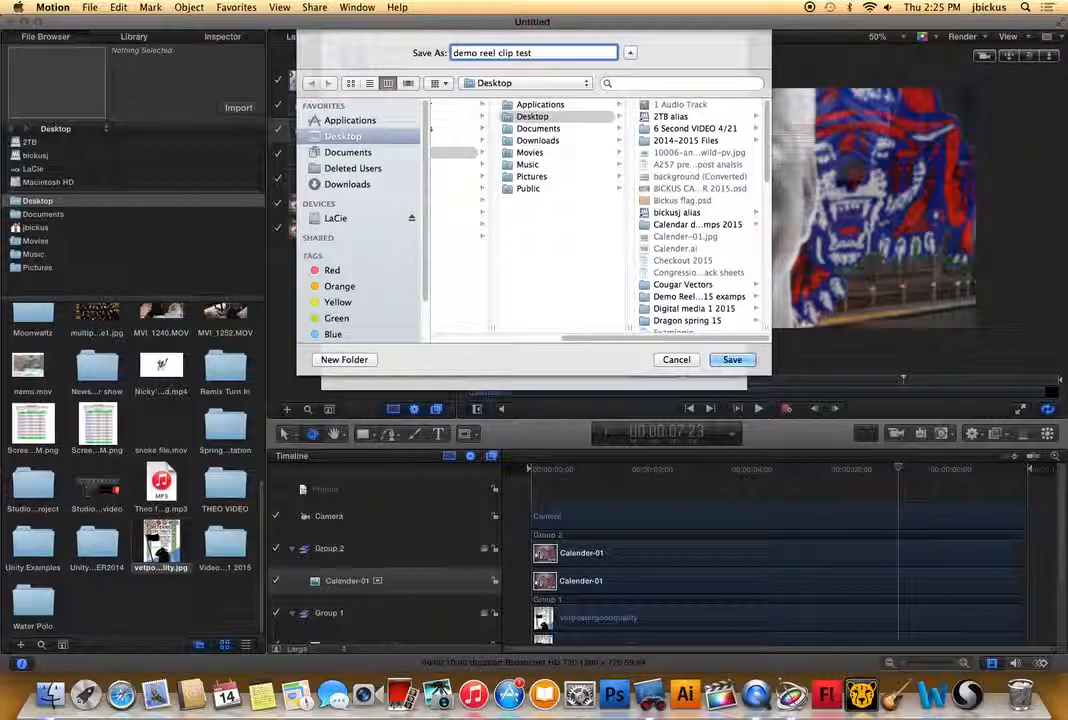
{"action": "left_click", "coordinate": [731, 358]}
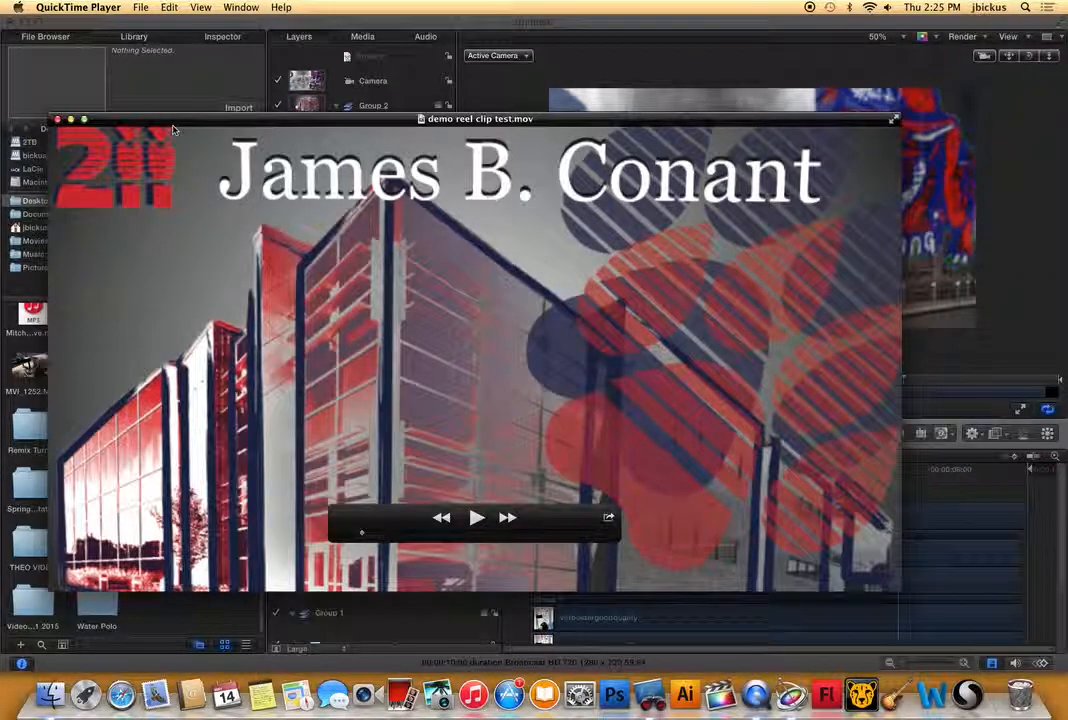
Close the exported movie in QuickTime Player and quit Motion.
{"action": "left_click", "coordinate": [58, 119]}
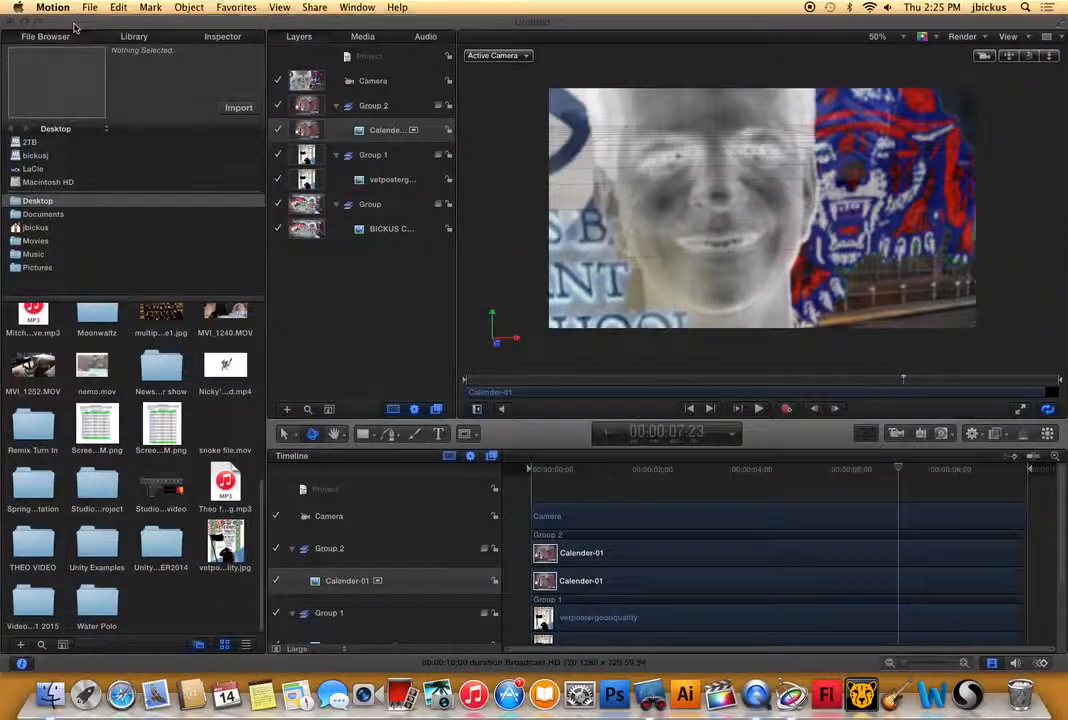
{"action": "left_click", "coordinate": [52, 7]}
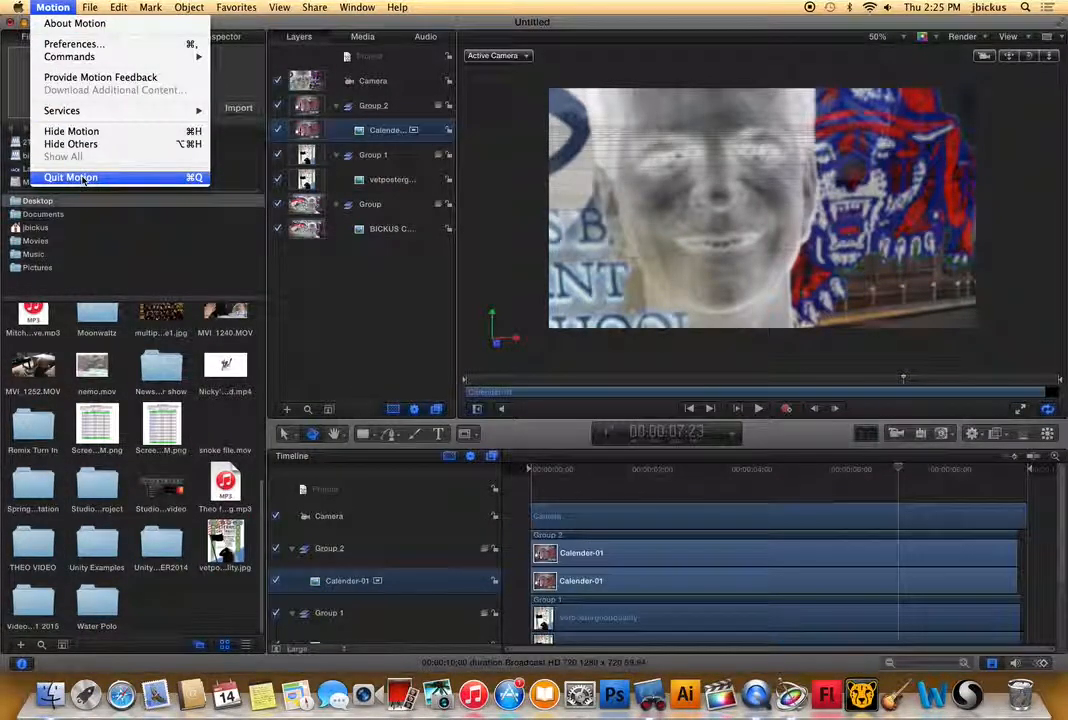
{"action": "left_click", "coordinate": [71, 177]}
{"action": "left_click", "coordinate": [517, 97]}
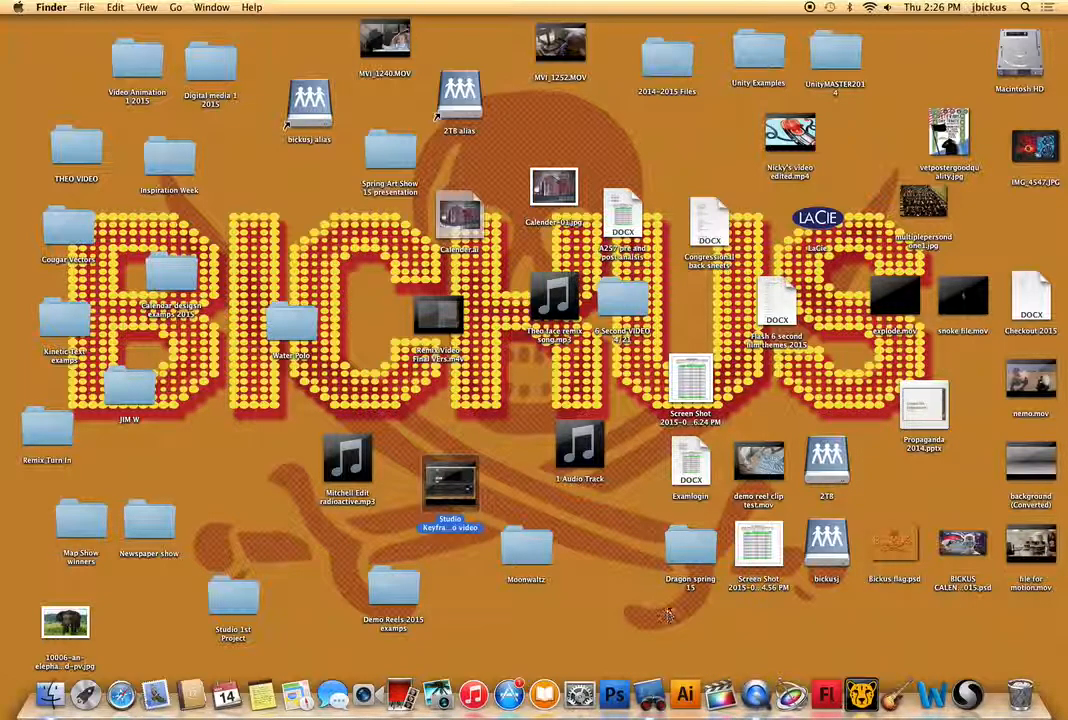
Preview "demo reel clip test.mov" on the Desktop with Quick Look, and close the preview.
{"action": "left_click", "coordinate": [778, 486]}
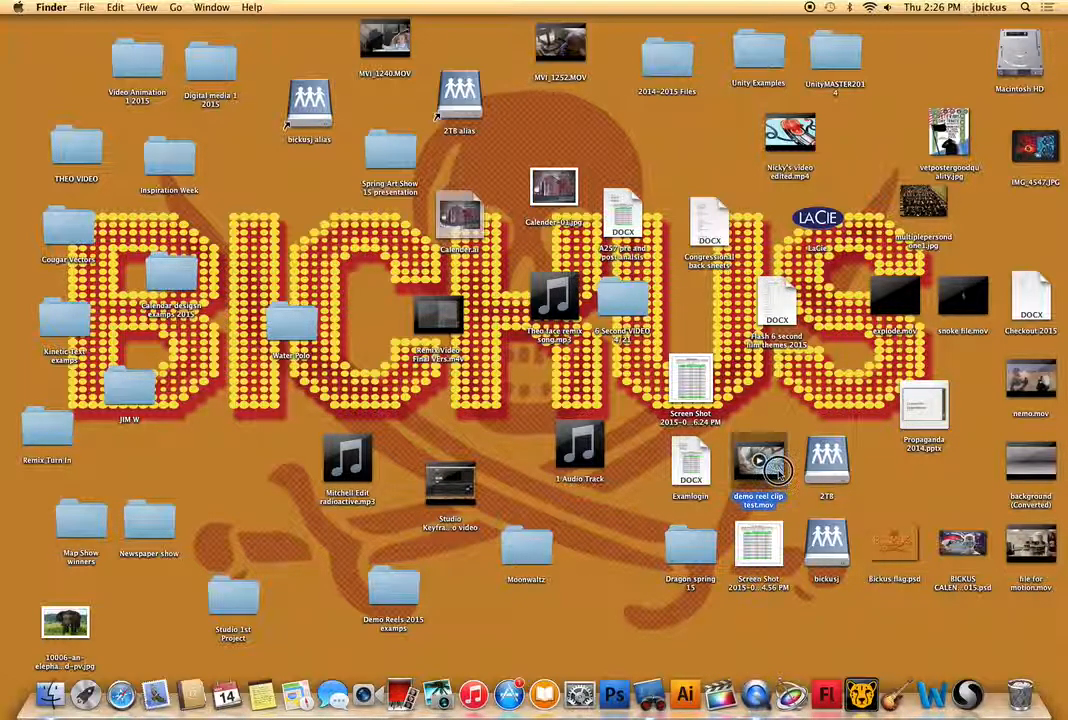
{"action": "key", "text": "space"}
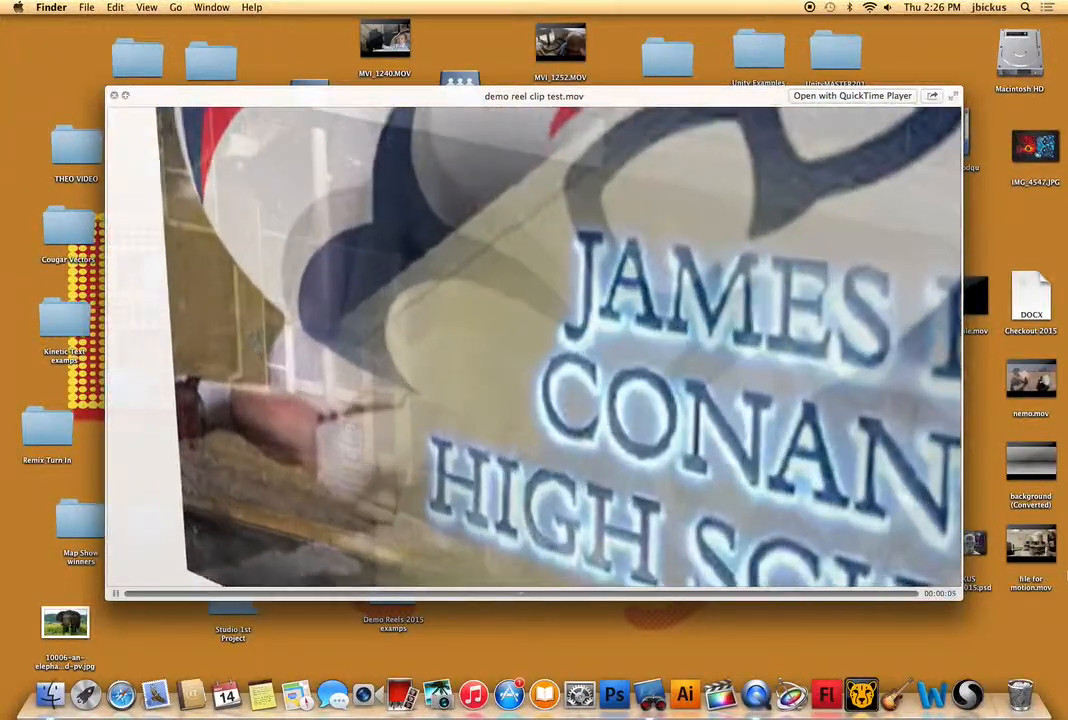
{"action": "key", "text": "space"}
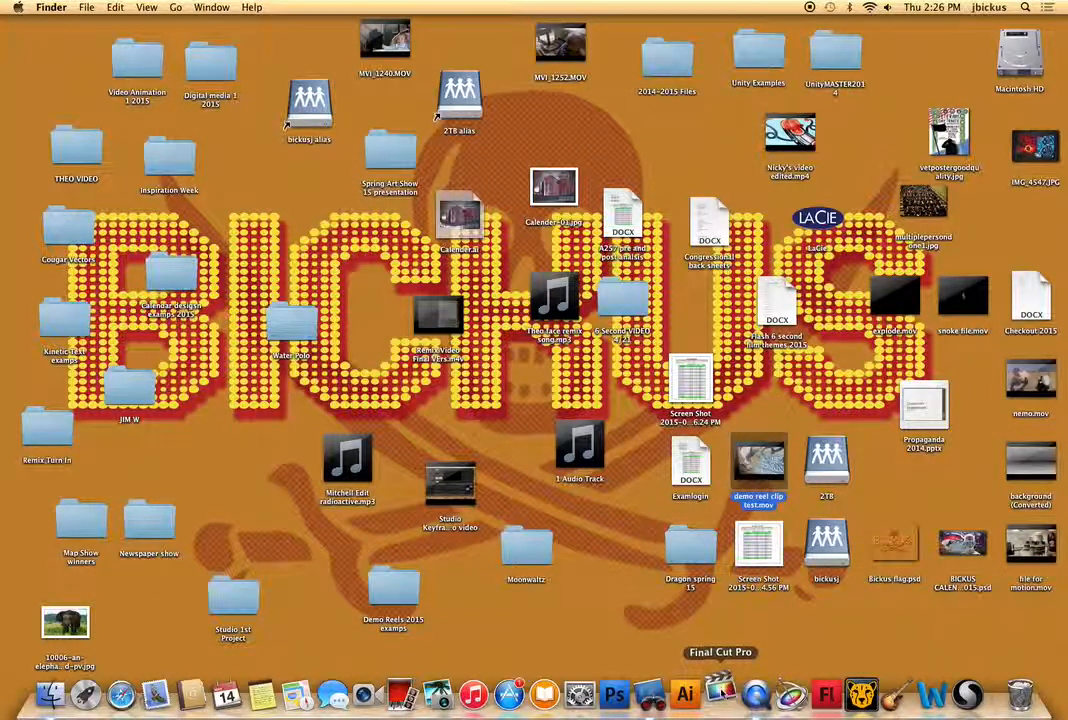
Try to open Final Cut Pro, and dismiss its problem report.
{"action": "left_click", "coordinate": [722, 691]}
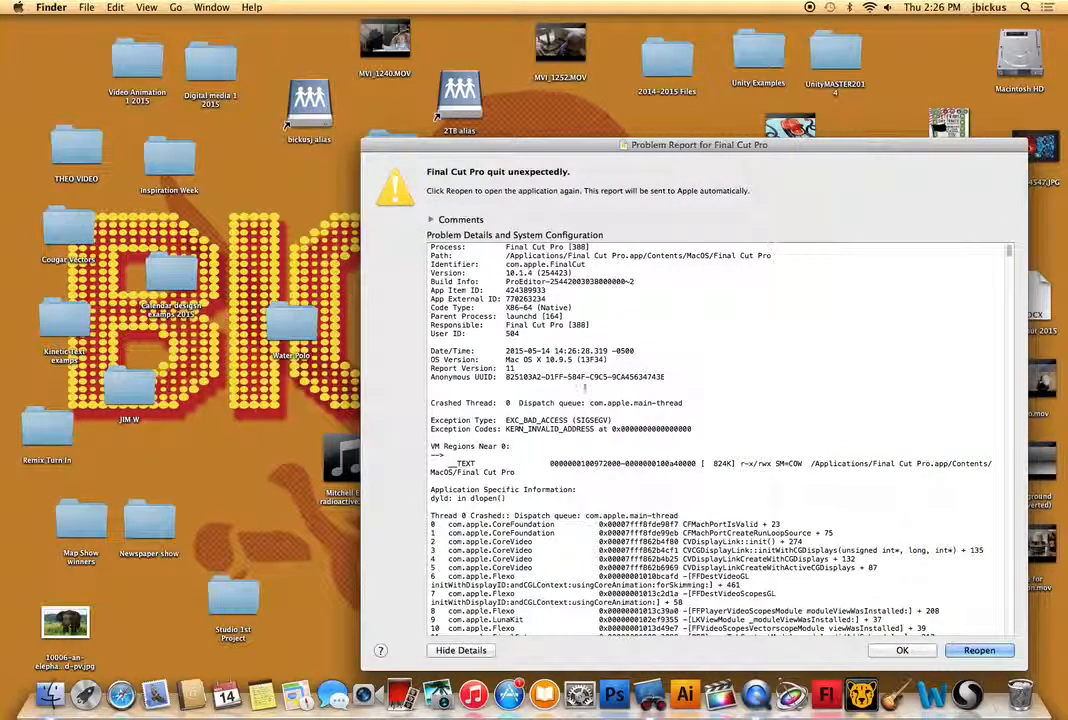
{"action": "left_click", "coordinate": [899, 650]}
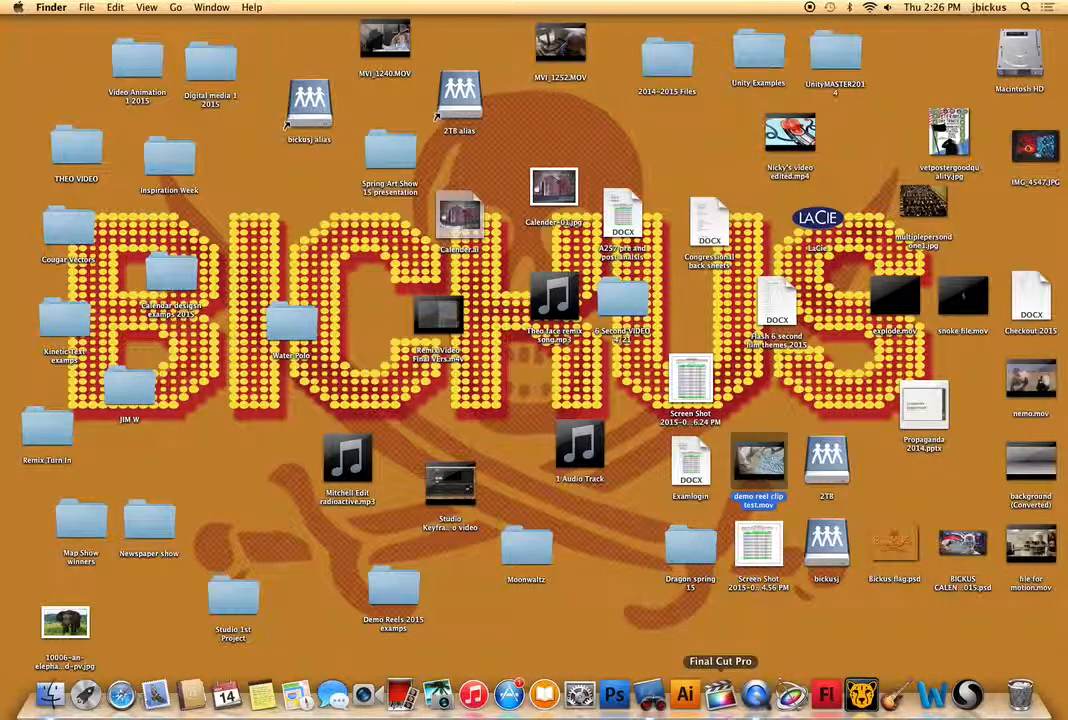
{"action": "right_click", "coordinate": [756, 697]}
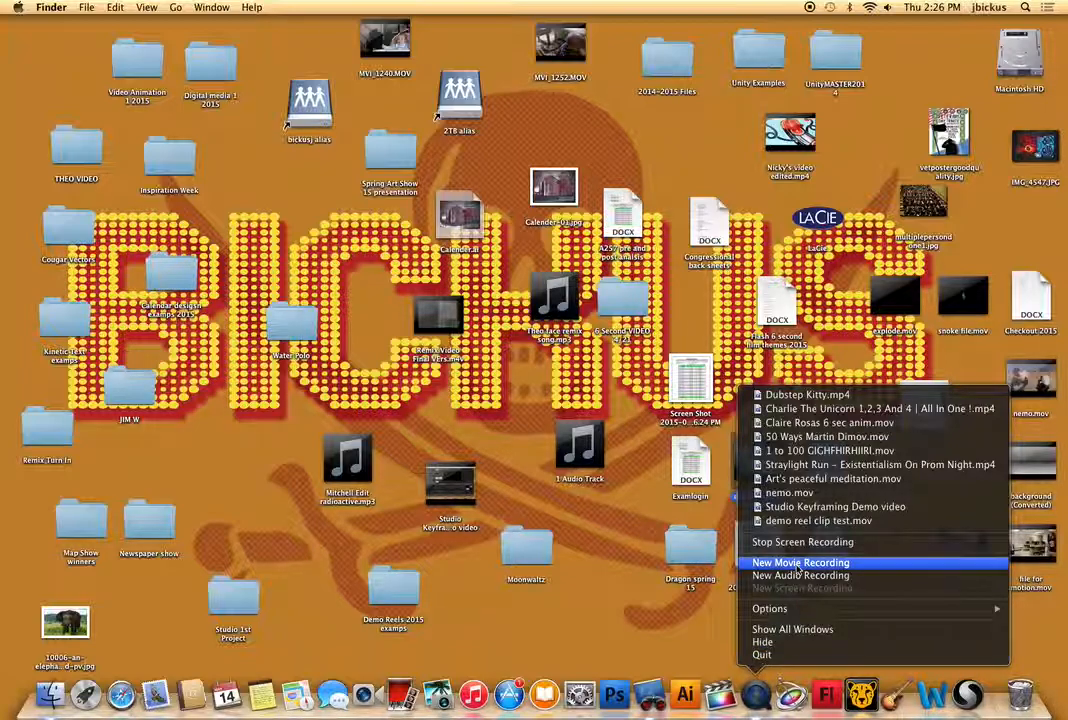